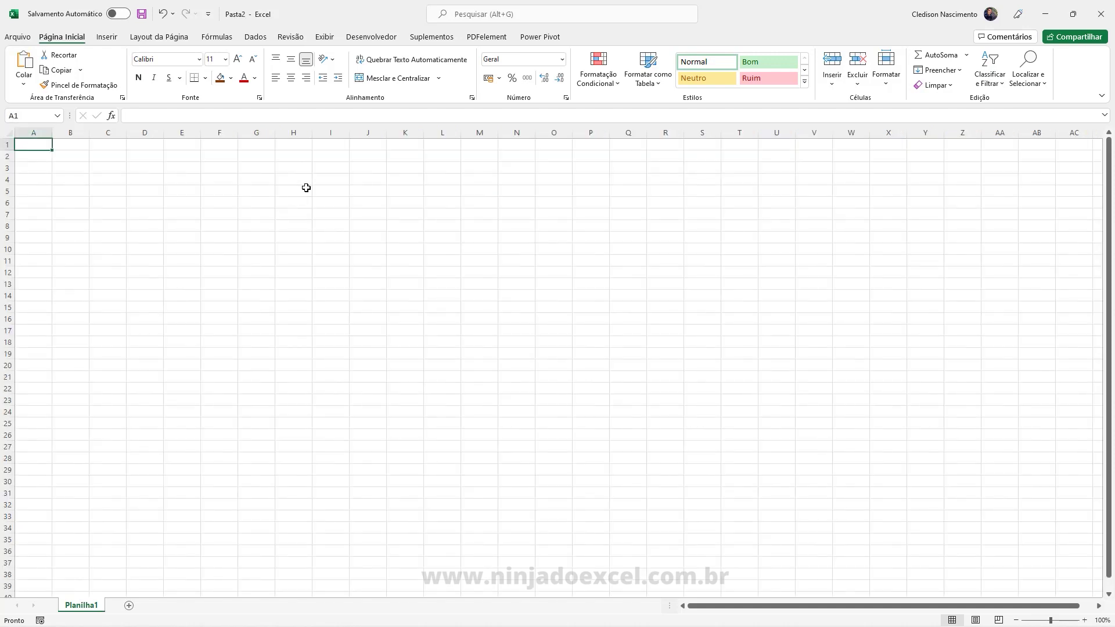
Turn off Linhas de Grade on the Exibir tab, returning to Página Inicial with no selection.
left_click(325, 37)
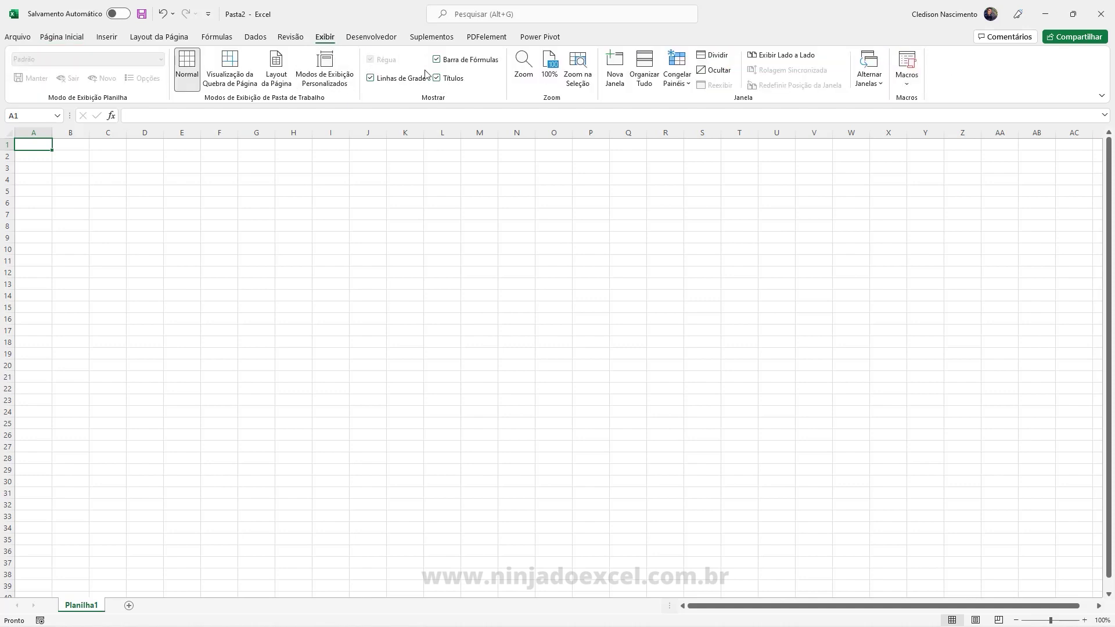
left_click(395, 78)
left_click(62, 36)
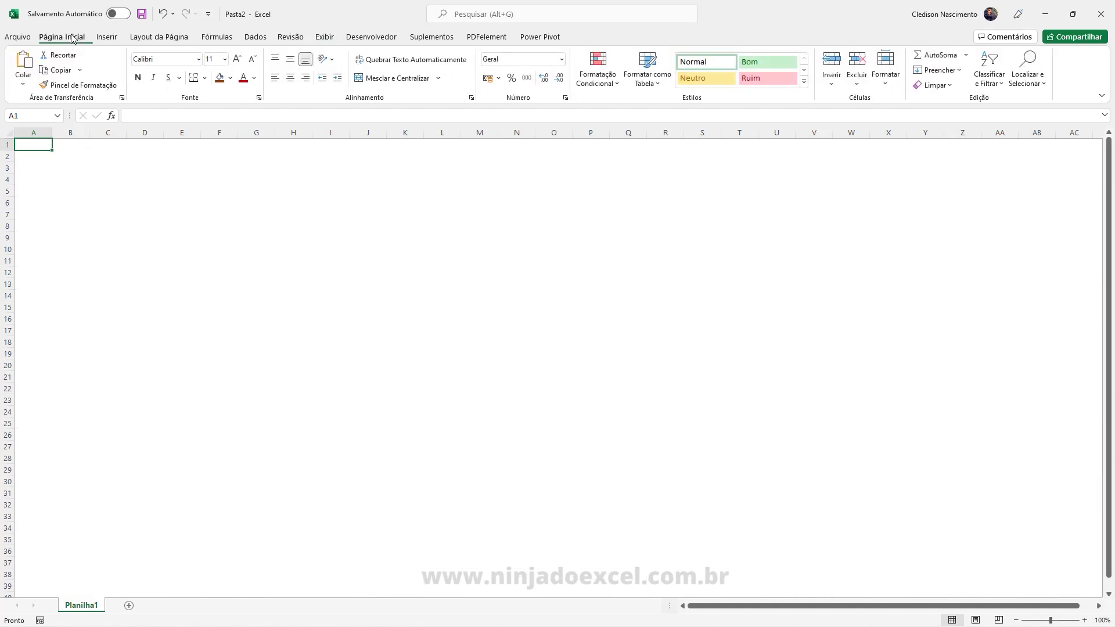
left_click(199, 234)
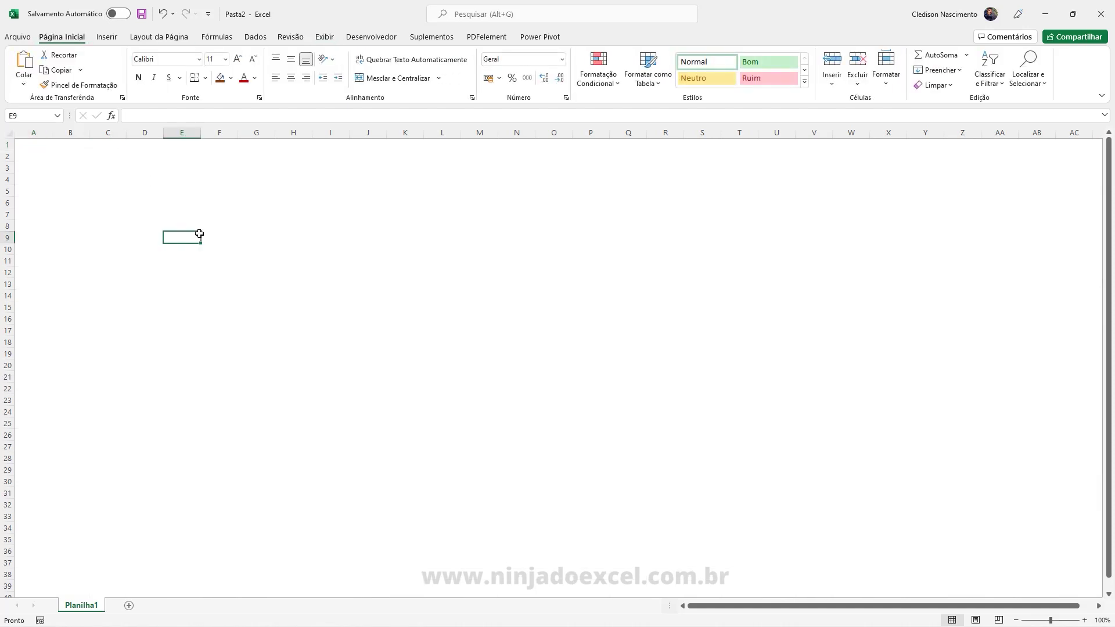
left_click(4, 129)
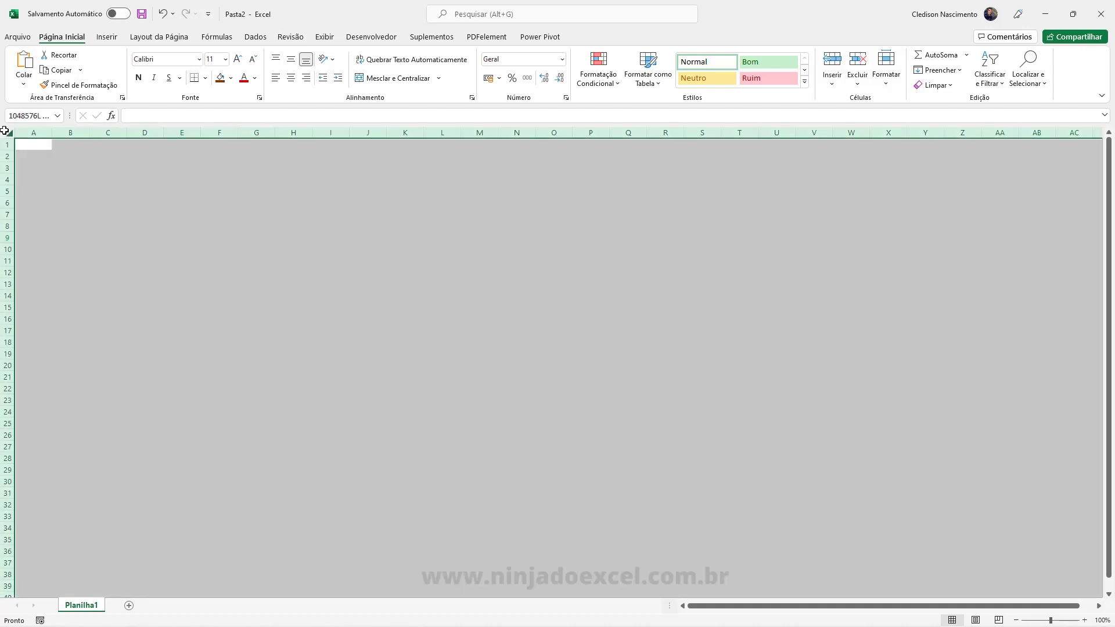
left_click(126, 263)
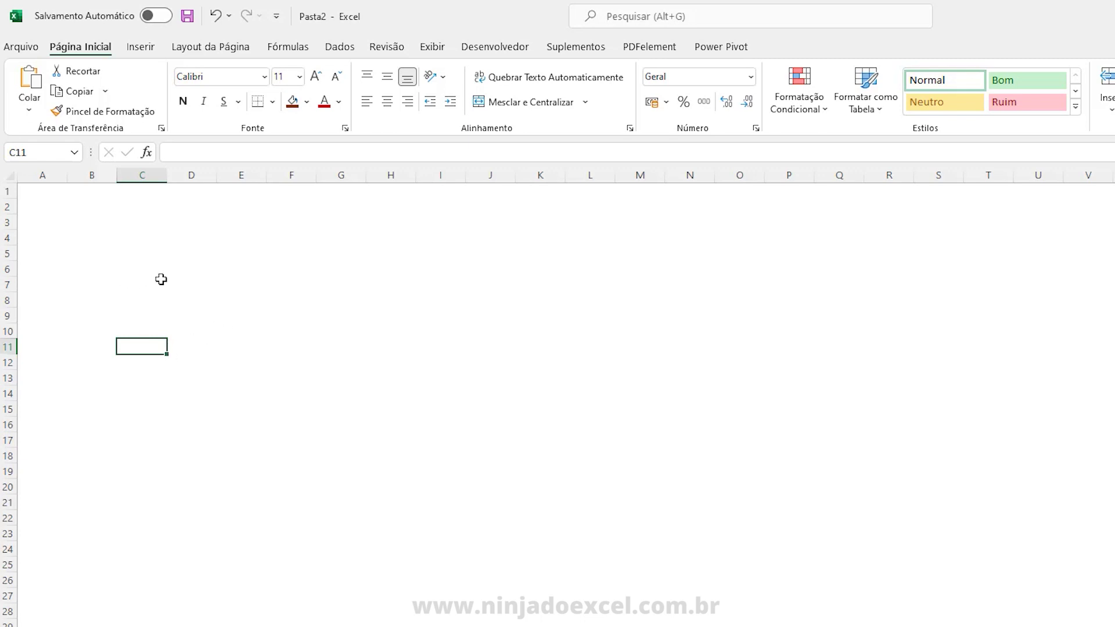
Resize all columns to 32 pixels (3,86) and all rows to 42 pixels (31,50).
left_click(11, 175)
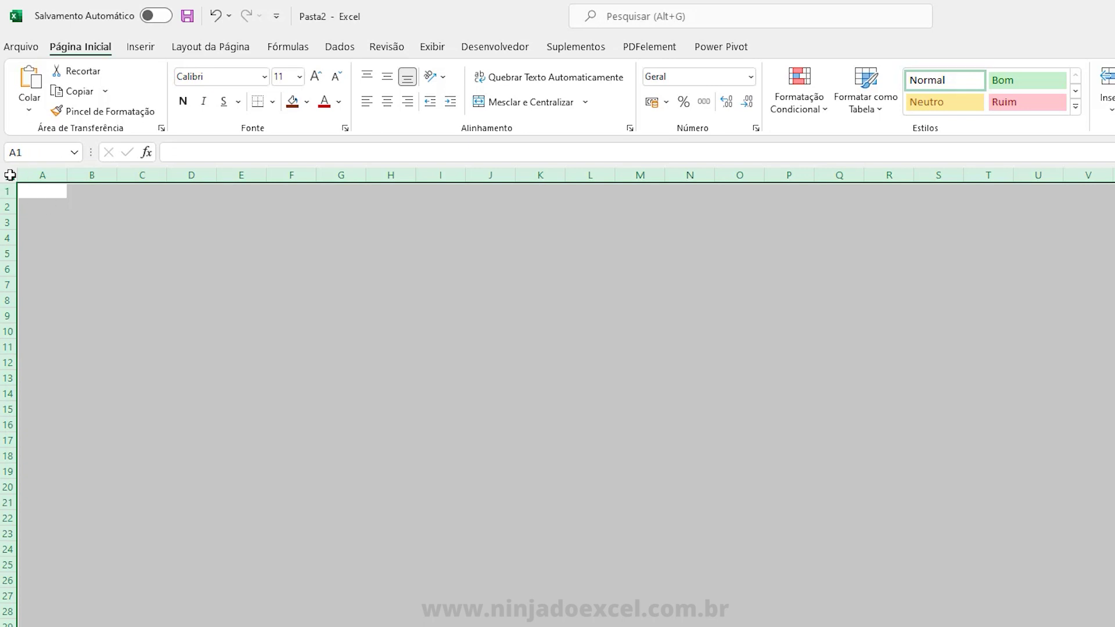
left_click_drag(167, 175, 144, 175)
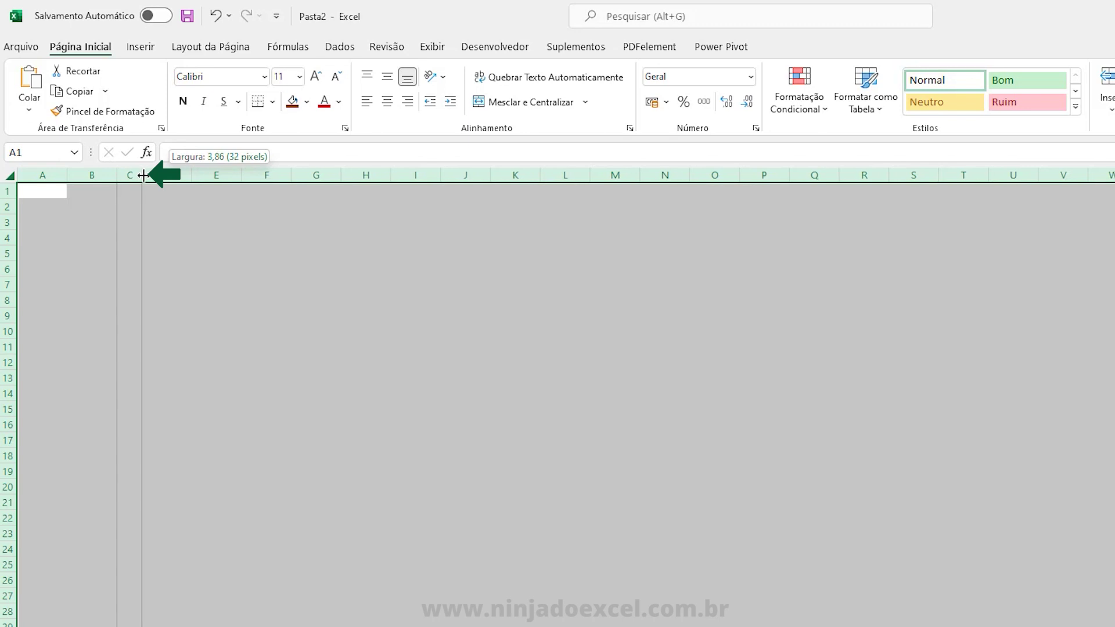
left_click_drag(144, 175, 142, 175)
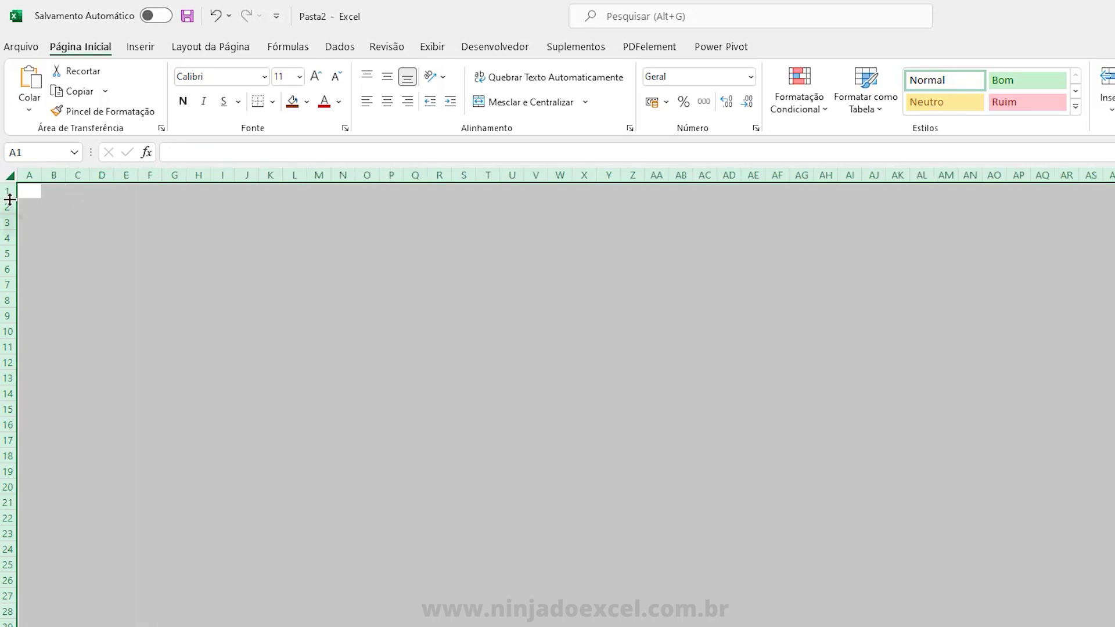
left_click_drag(9, 200, 7, 216)
Select Q10:AE10 and give it a green fill as the tree's base row.
left_click(450, 349)
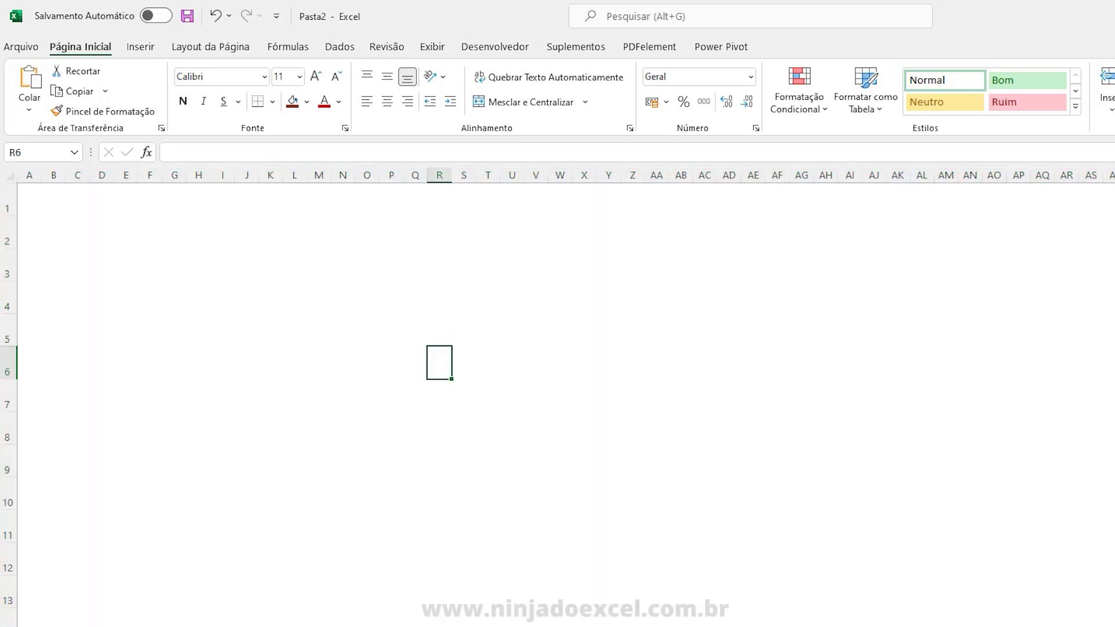
key("alt+Tab")
key("alt+Tab")
left_click(417, 488)
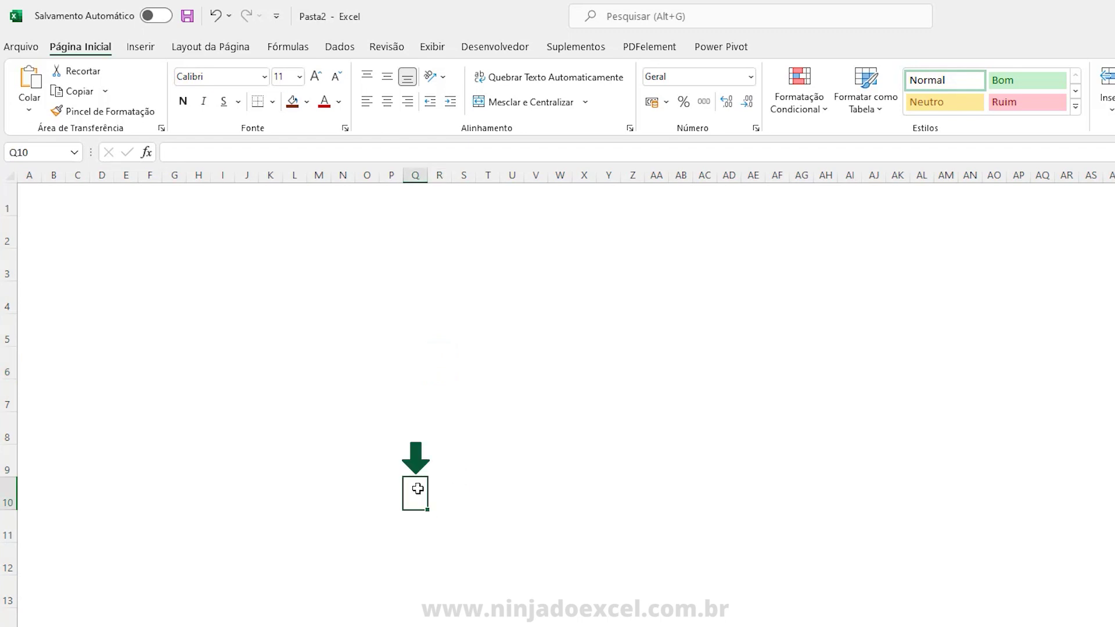
key("shift+Right")
key("shift+Right")
key("shift+Right")
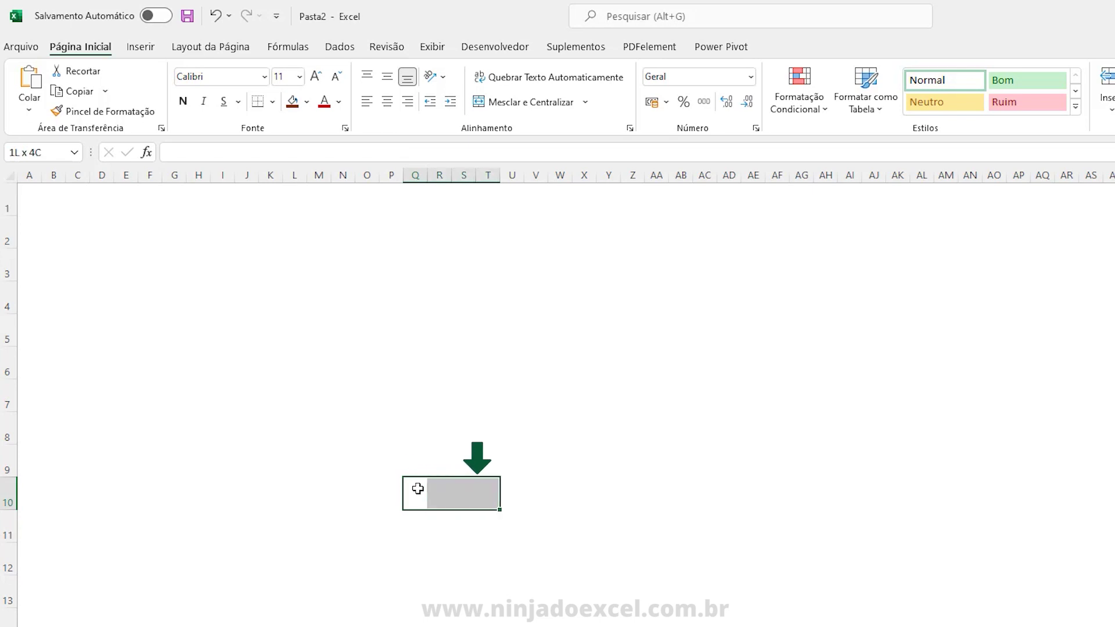
key("shift+Right")
key("shift+Right")
key("shift+Right")
key("shift+Right")
key("shift+Right")
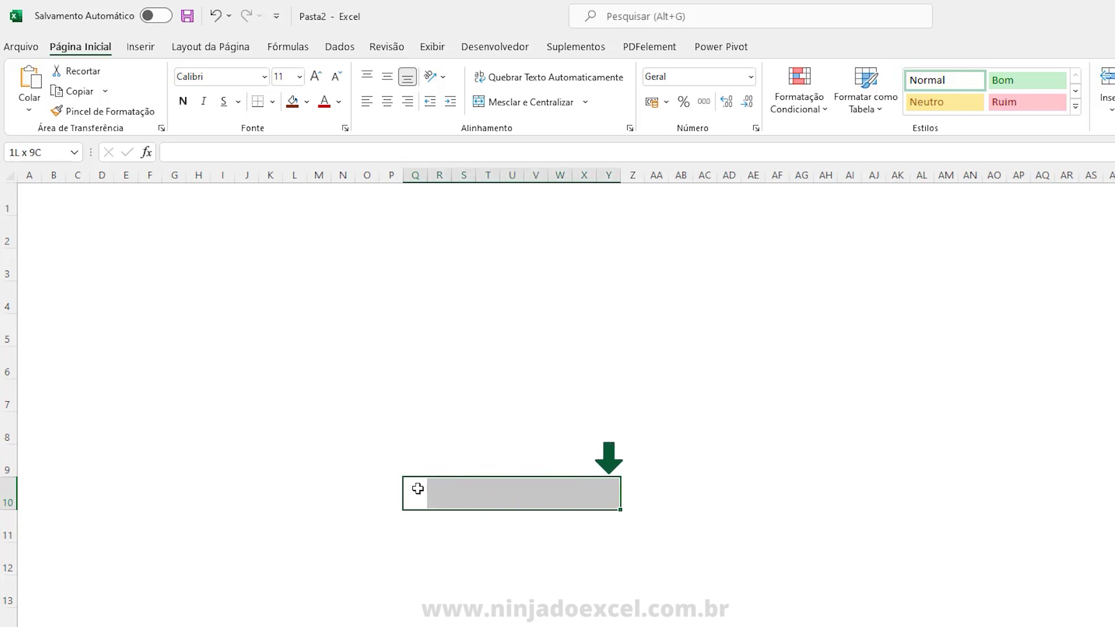
key("shift+Right")
key("shift+Right")
key("shift+Right")
key("shift+Right")
key("shift+Right")
key("shift+Right")
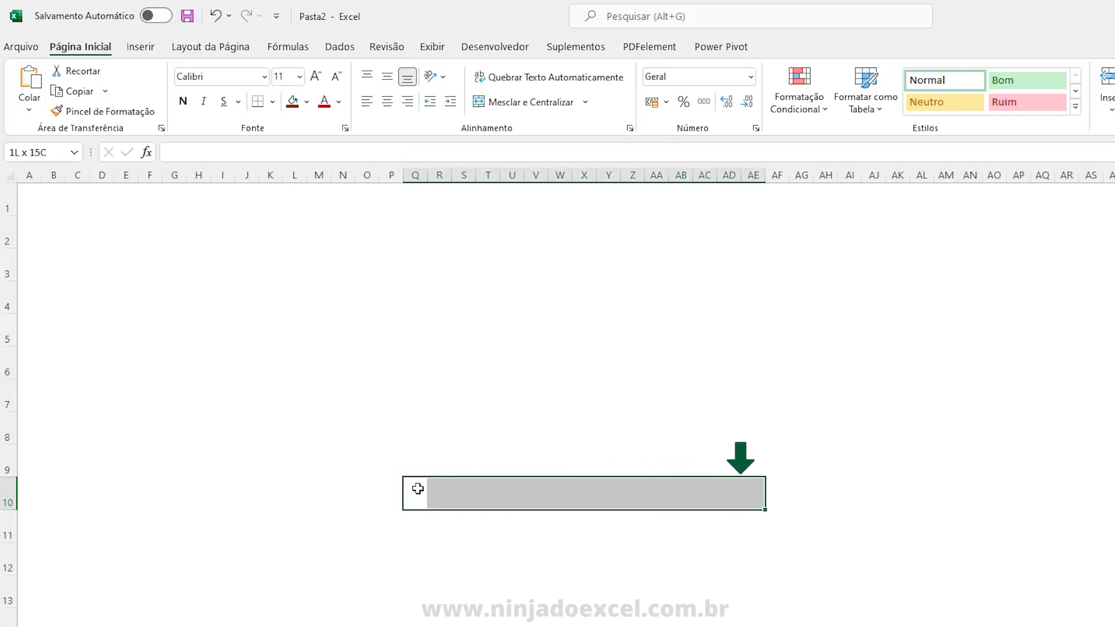
left_click(307, 102)
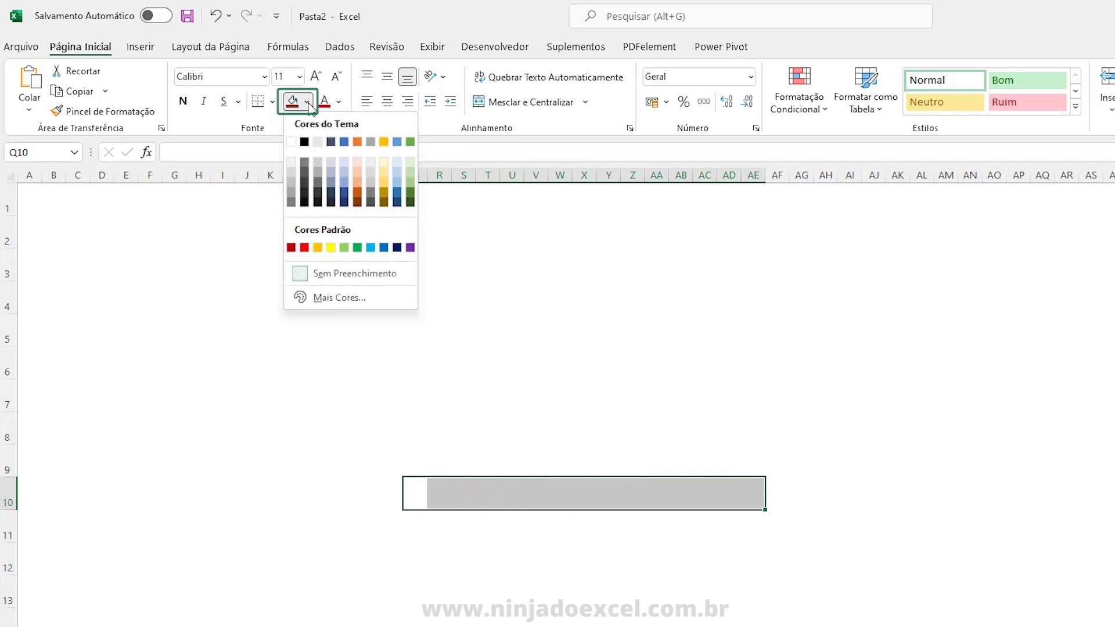
left_click(357, 248)
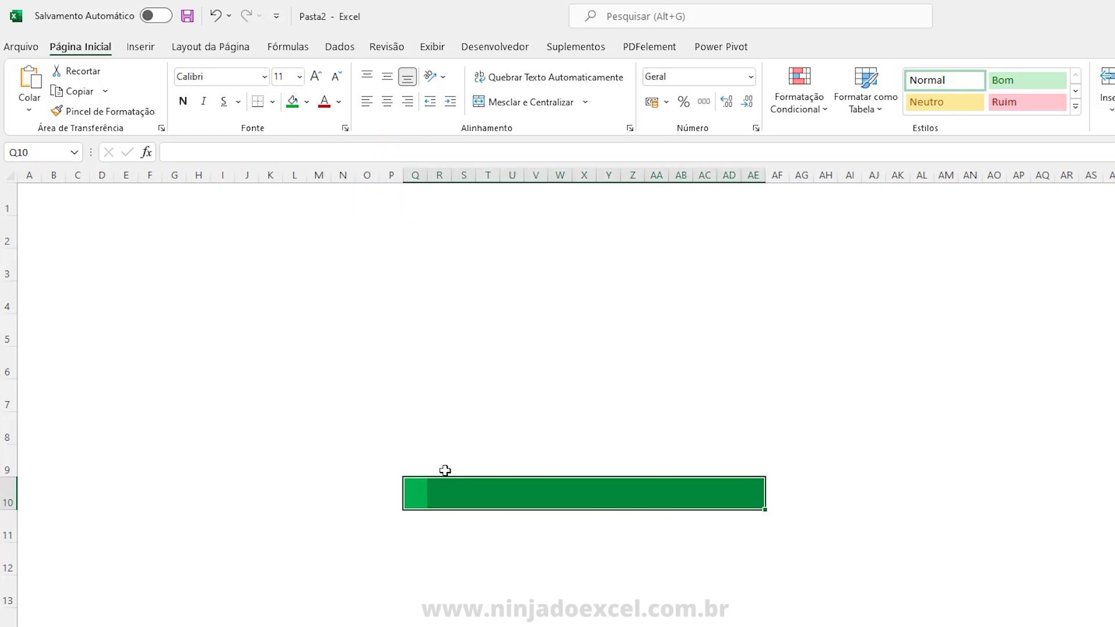
Copy progressively narrower green strips into rows 9 (R9:AD9), 8 (S8:AC8) and 7.
left_click_drag(440, 493, 725, 497)
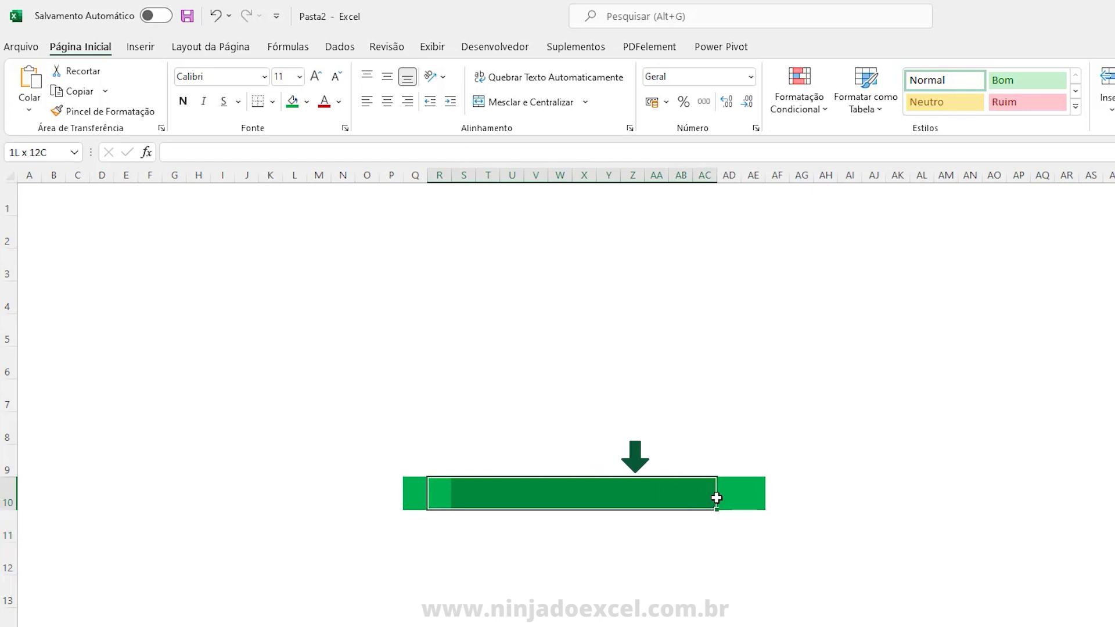
key("ctrl+c")
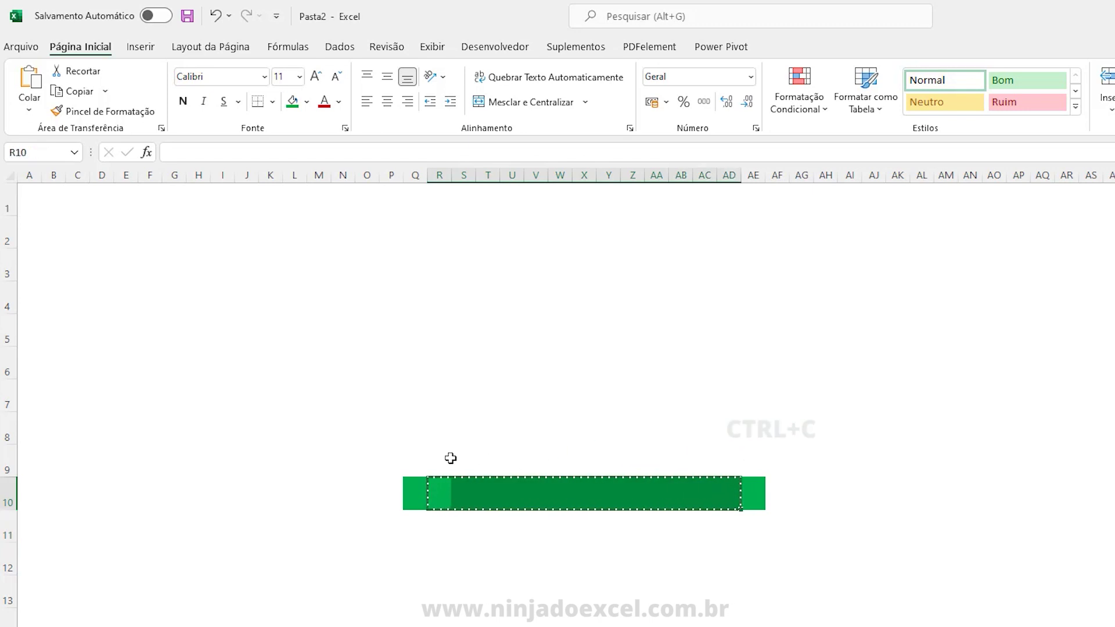
left_click(440, 460)
key("ctrl+v")
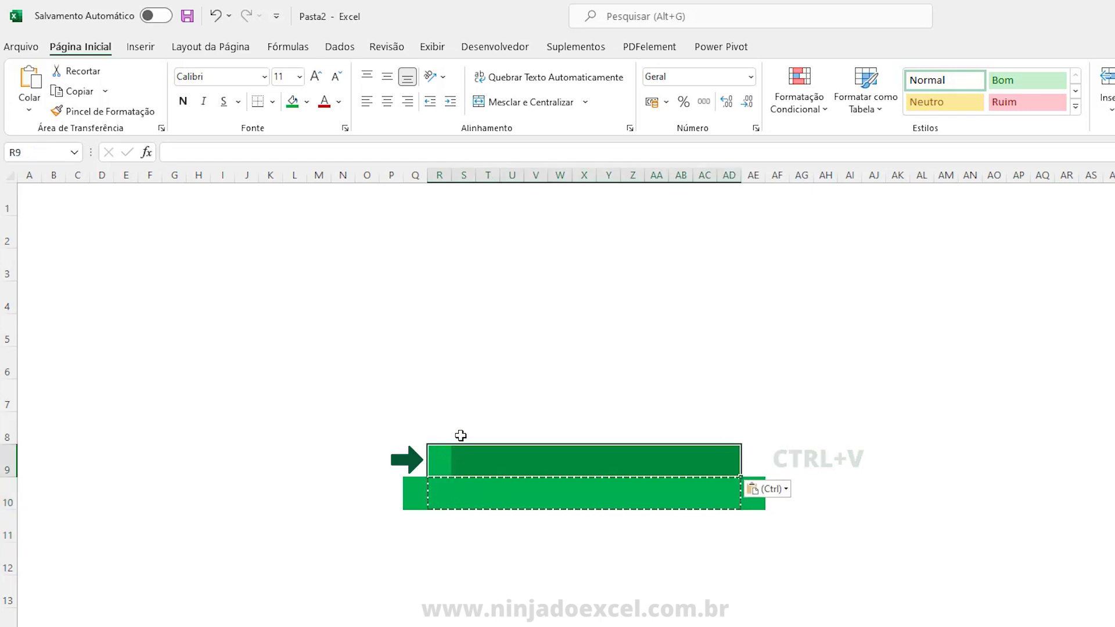
left_click_drag(464, 459, 705, 462)
key("ctrl+c")
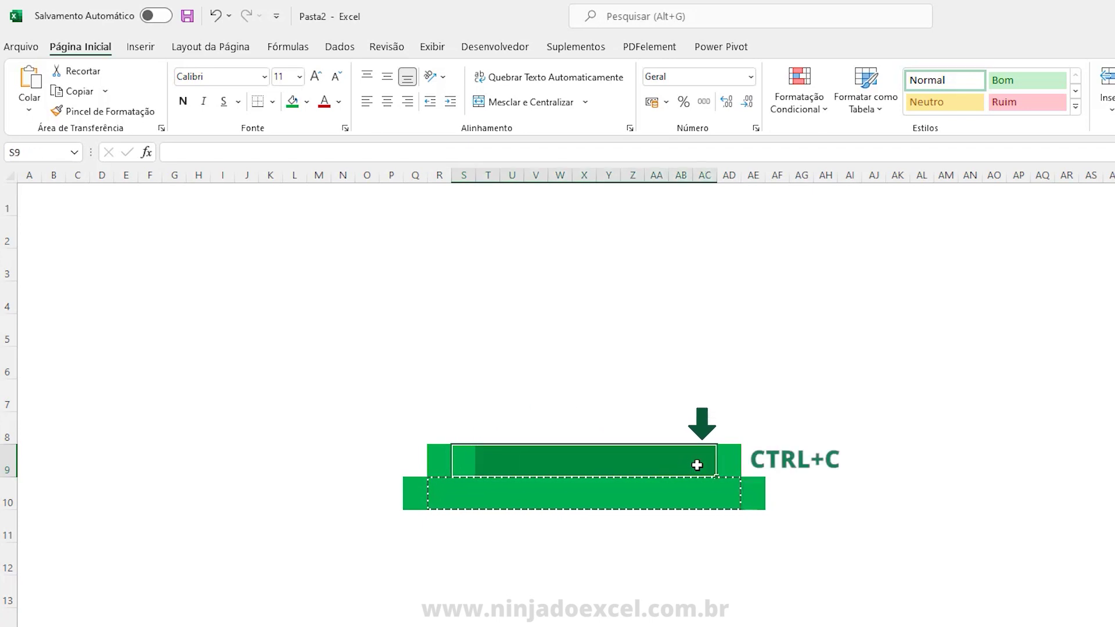
left_click(471, 428)
key("ctrl+v")
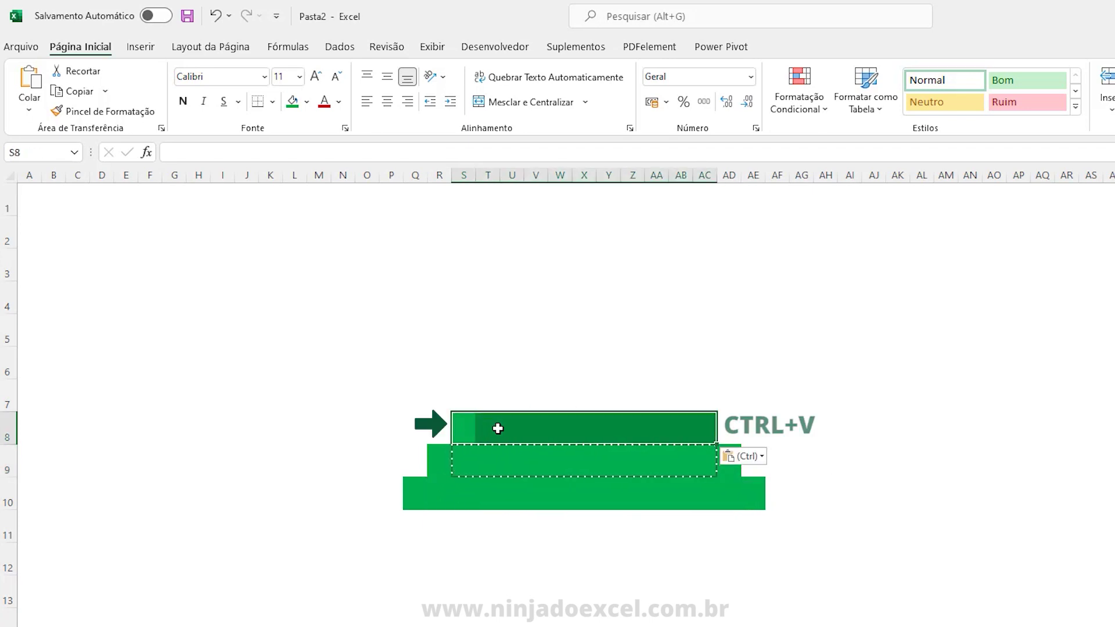
left_click(498, 428)
left_click_drag(497, 428, 682, 433)
key("ctrl+c")
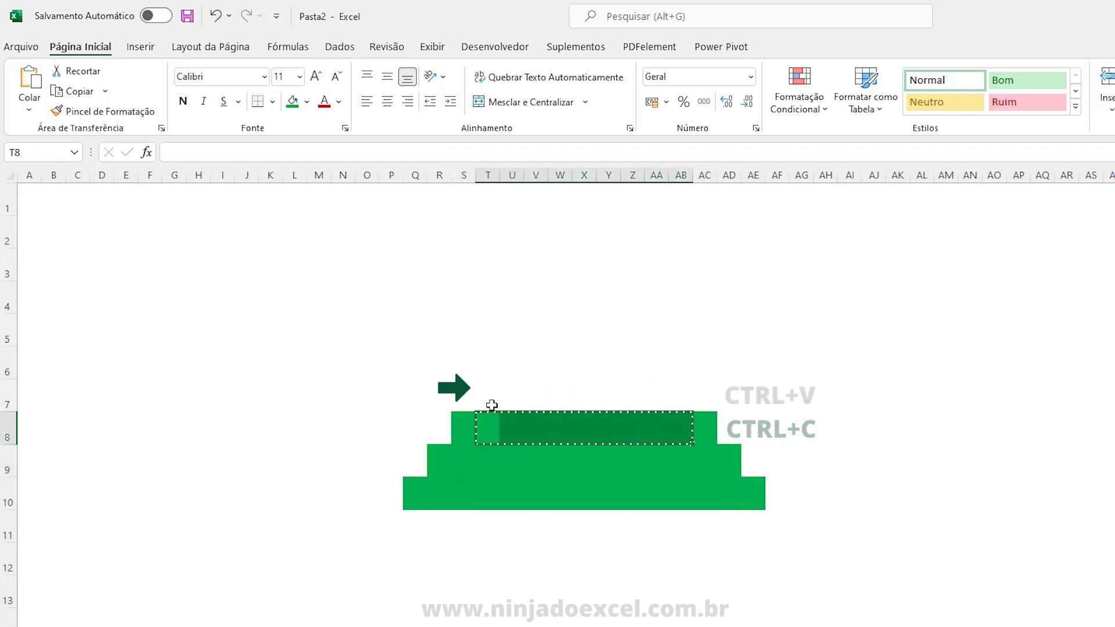
left_click(511, 400)
key("ctrl+v")
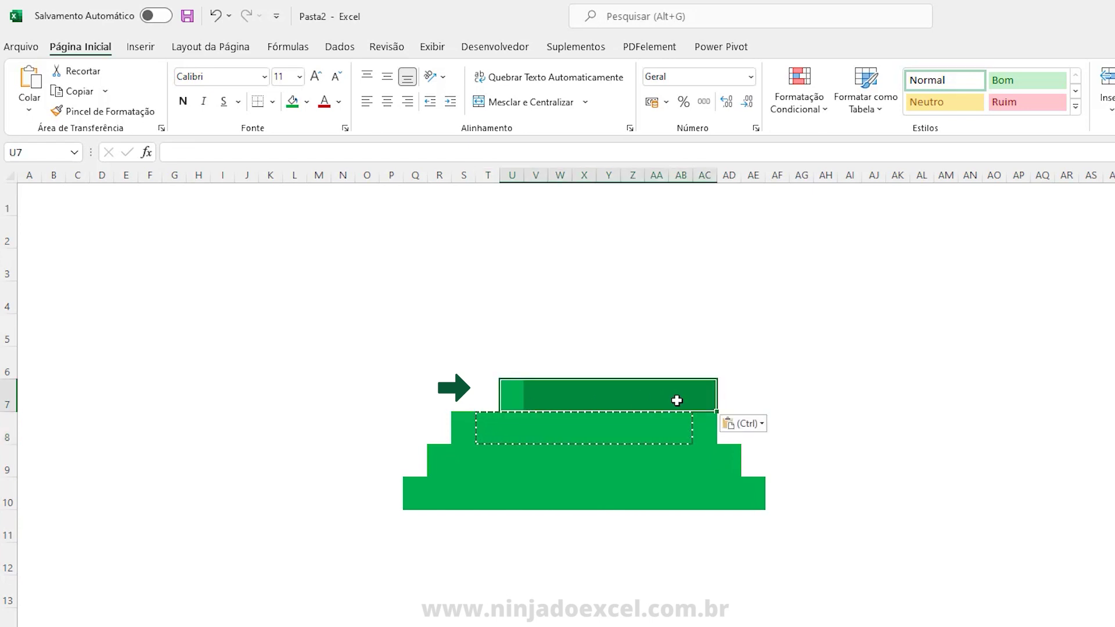
Correct row 7 so its green spans T7:AB7, clearing AC7 and filling T7.
left_click(761, 403)
key("ctrl+c")
left_click(703, 393)
key("ctrl+v")
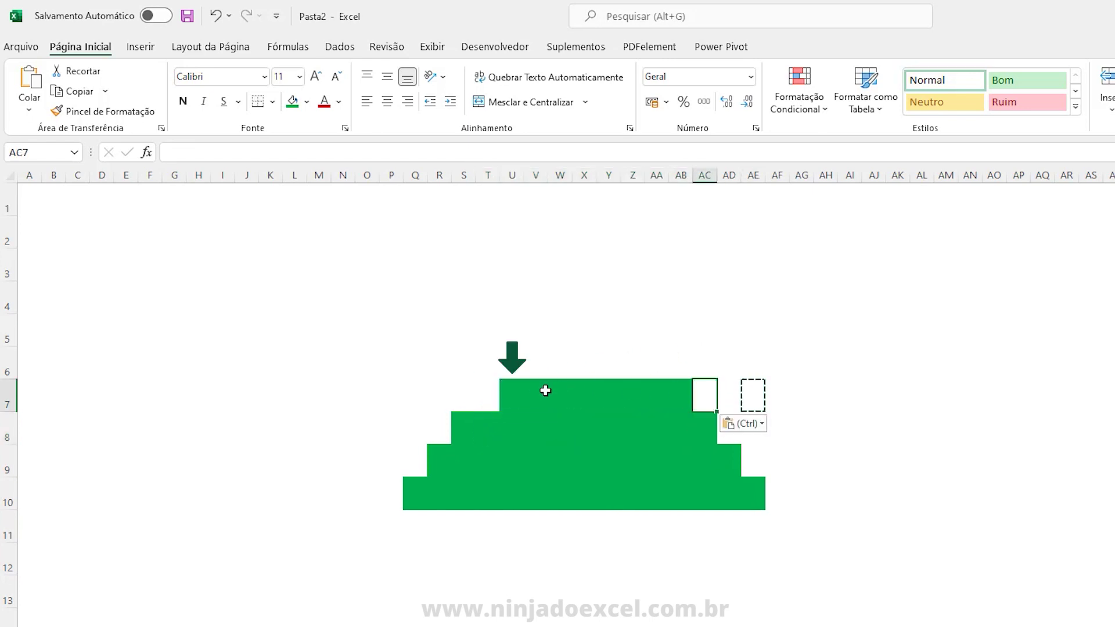
left_click_drag(506, 396, 691, 394)
key("ctrl+c")
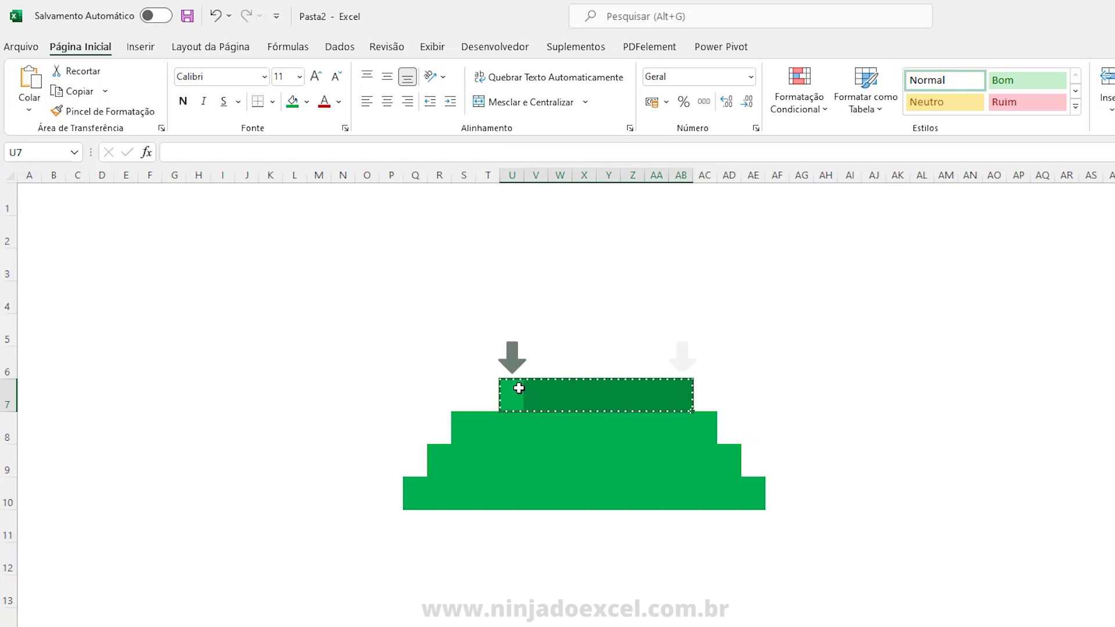
left_click(518, 387)
key("ctrl+c")
left_click(490, 389)
key("ctrl+v")
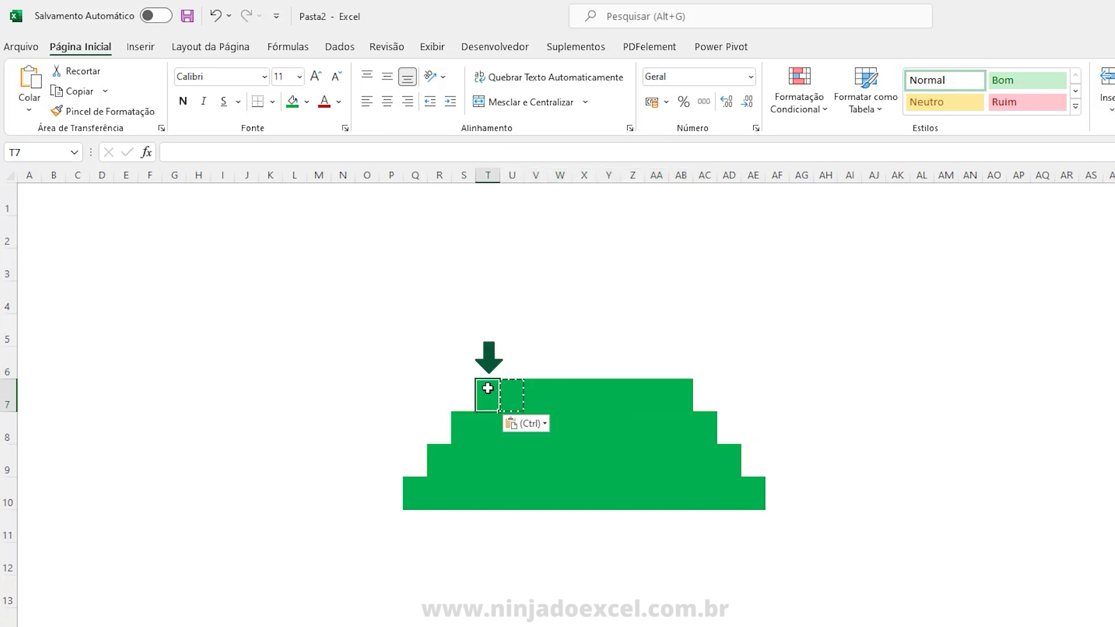
Add the green layers U6:AA6 and V5:Z5 above row 7.
left_click_drag(521, 395, 648, 391)
key("ctrl+c")
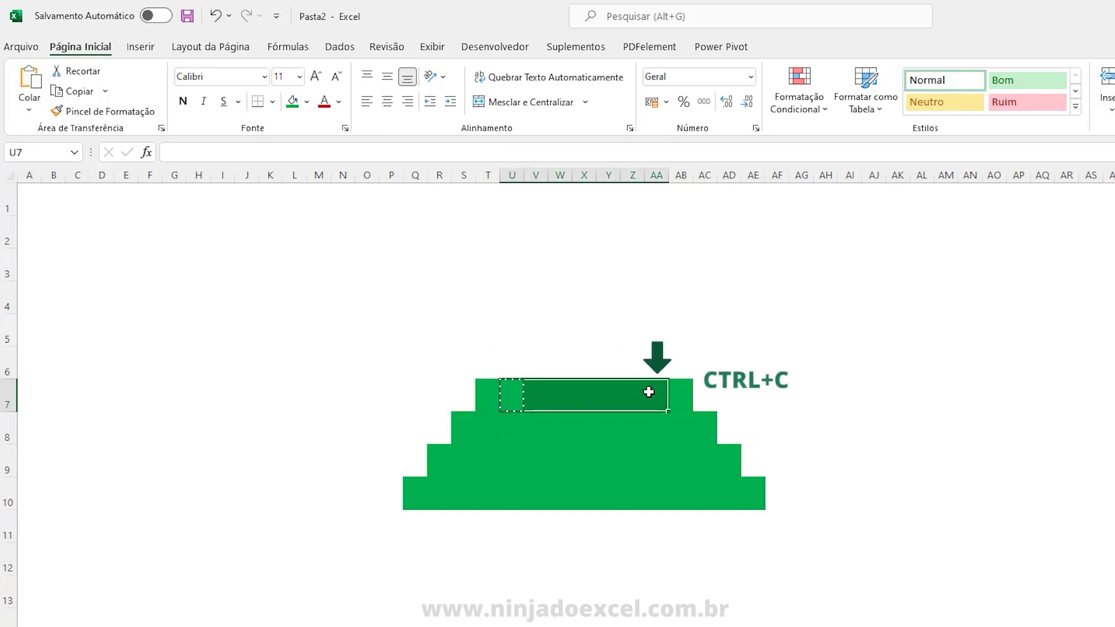
left_click(514, 368)
key("ctrl+v")
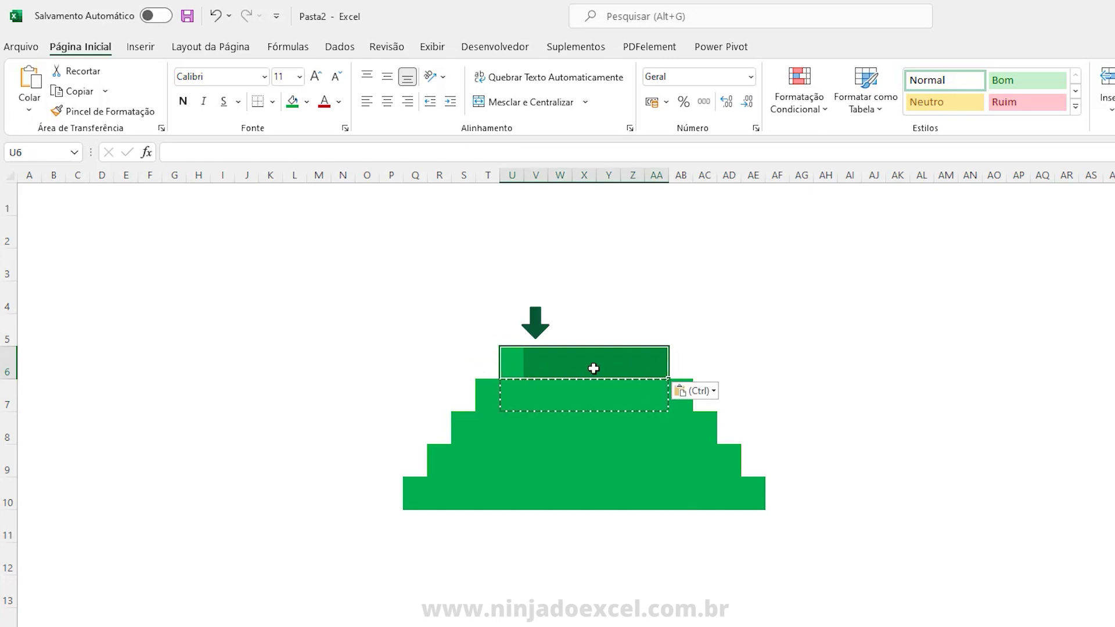
left_click_drag(536, 366, 633, 364)
key("ctrl+c")
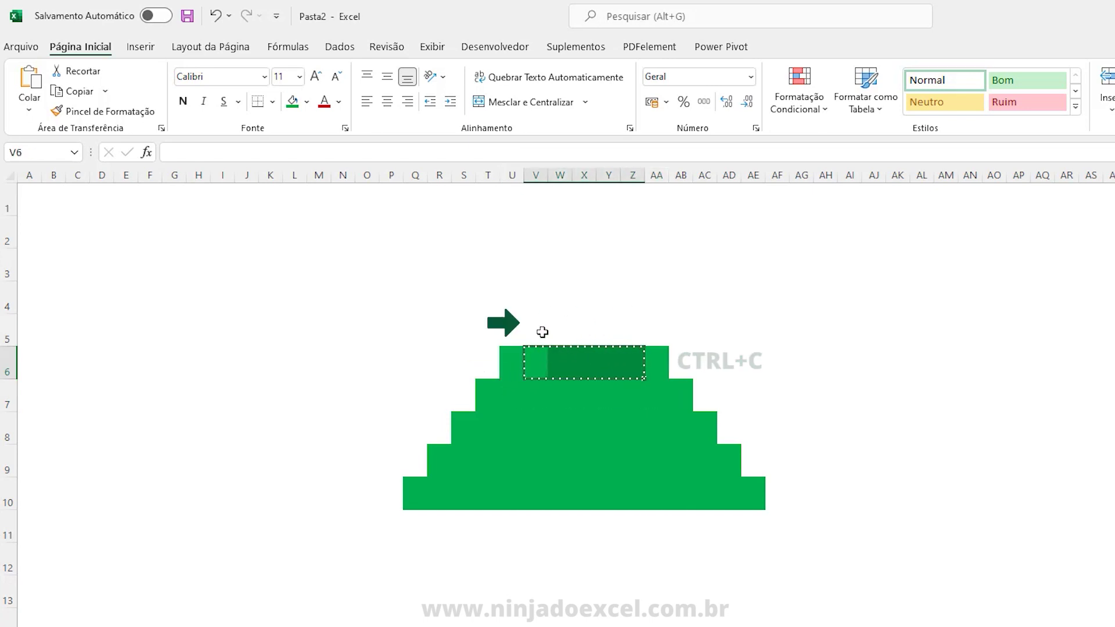
left_click(541, 332)
key("ctrl+v")
Add green layer W4:Y4 and the single treetop cell X3.
left_click_drag(567, 329, 608, 331)
key("ctrl+c")
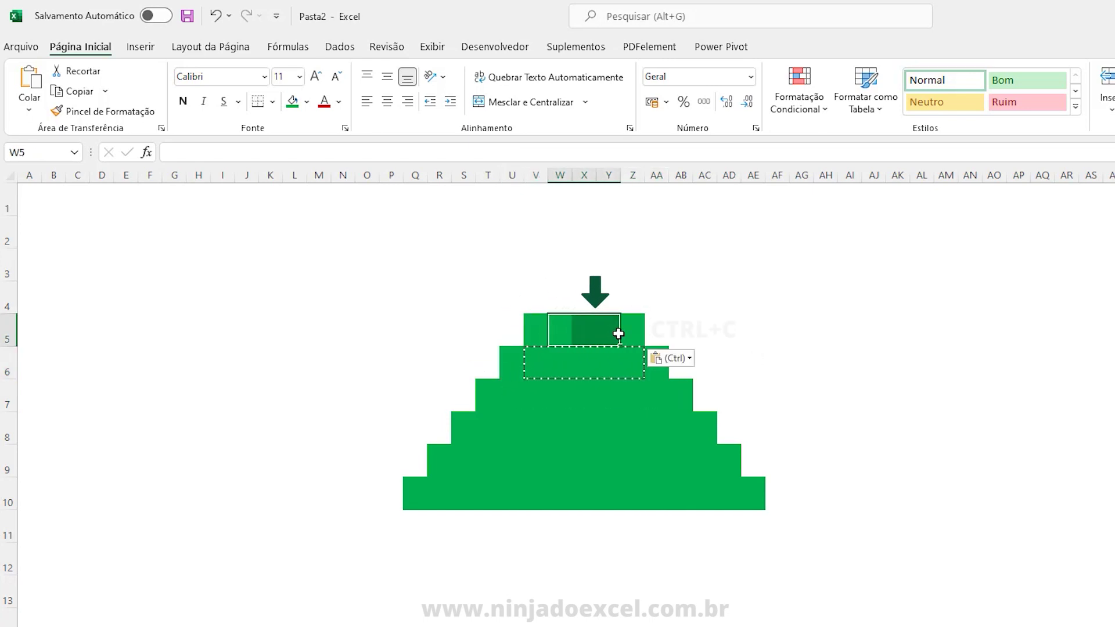
left_click(560, 298)
key("ctrl+v")
left_click(579, 299)
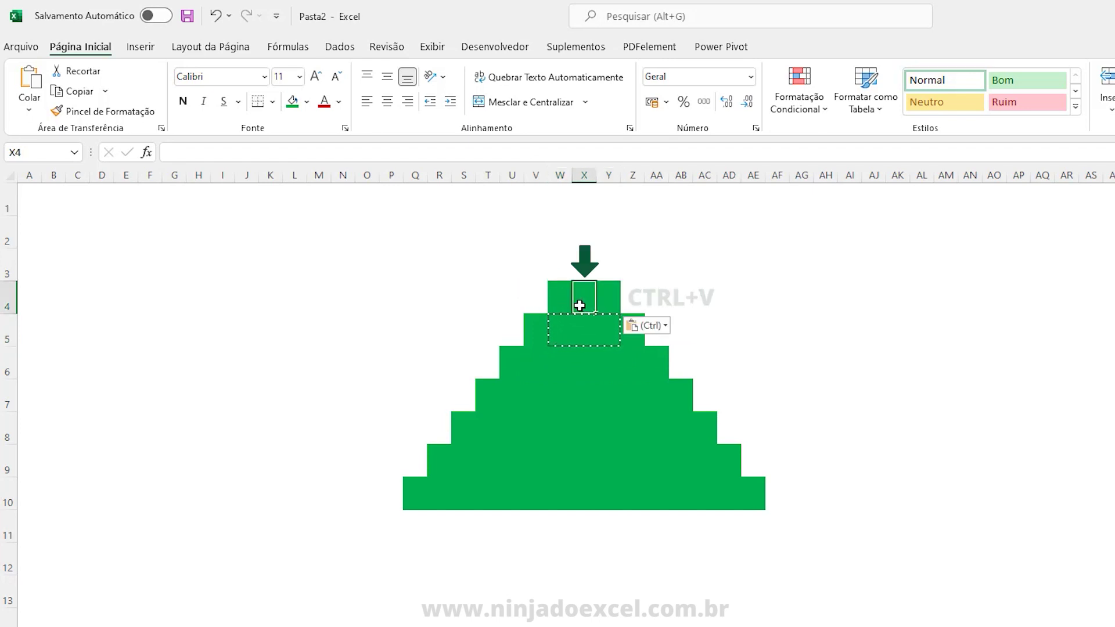
key("ctrl+c")
left_click(580, 262)
key("ctrl+v")
left_click(727, 308)
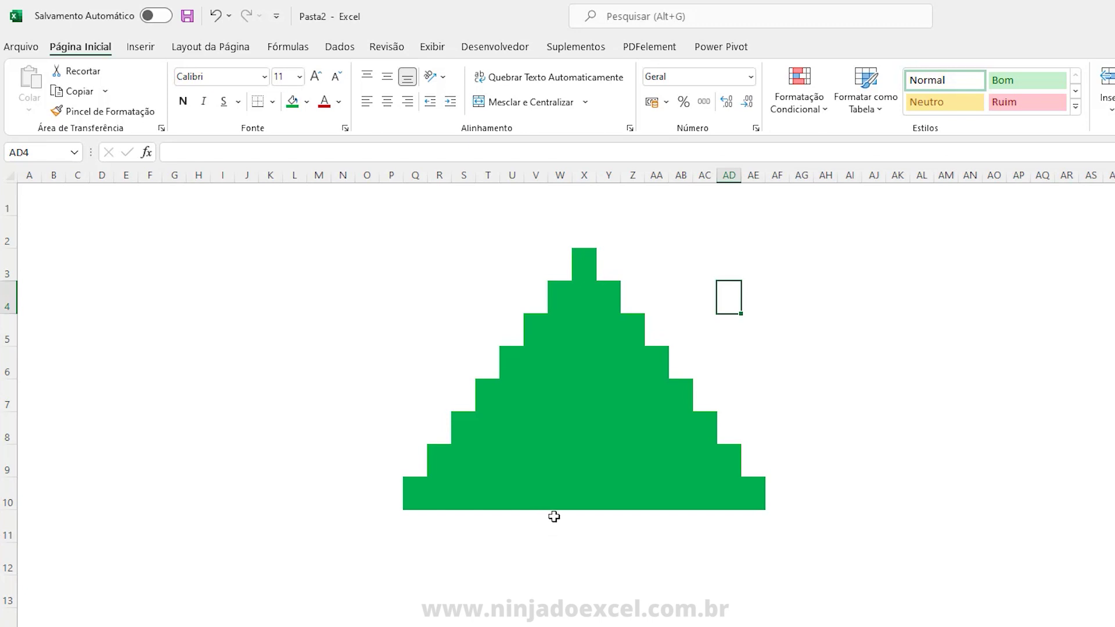
Fill X11:X12, then widen to W11:Y12, with dark brown as the trunk.
left_click(580, 264)
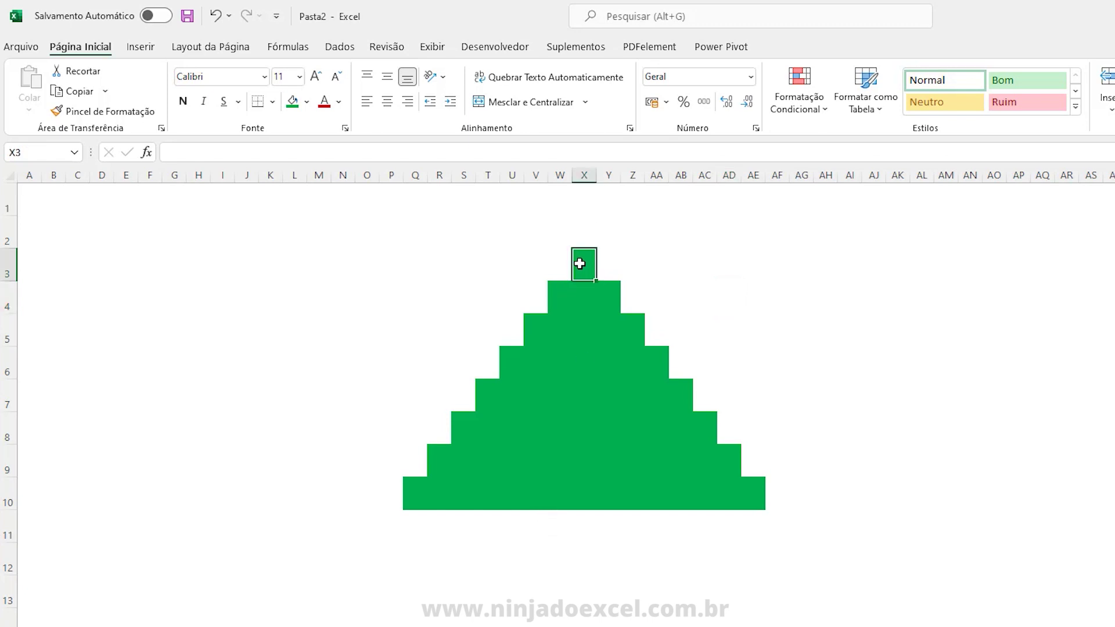
key("Down")
key("Down")
key("Down")
key("Down")
key("Down")
key("Down")
key("Down")
key("shift+Down")
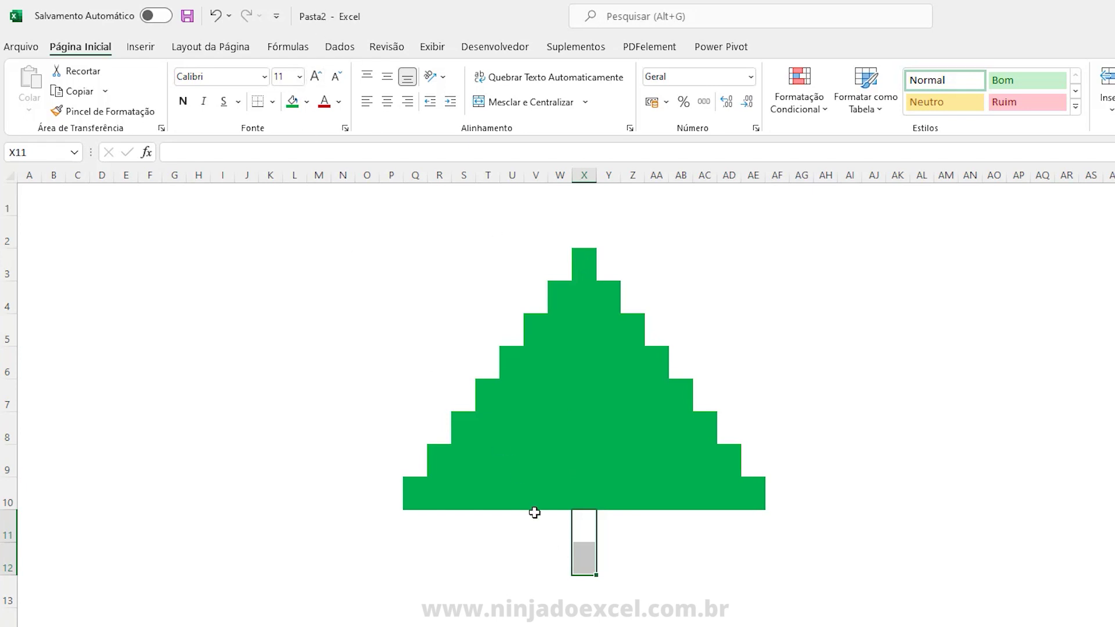
left_click(307, 102)
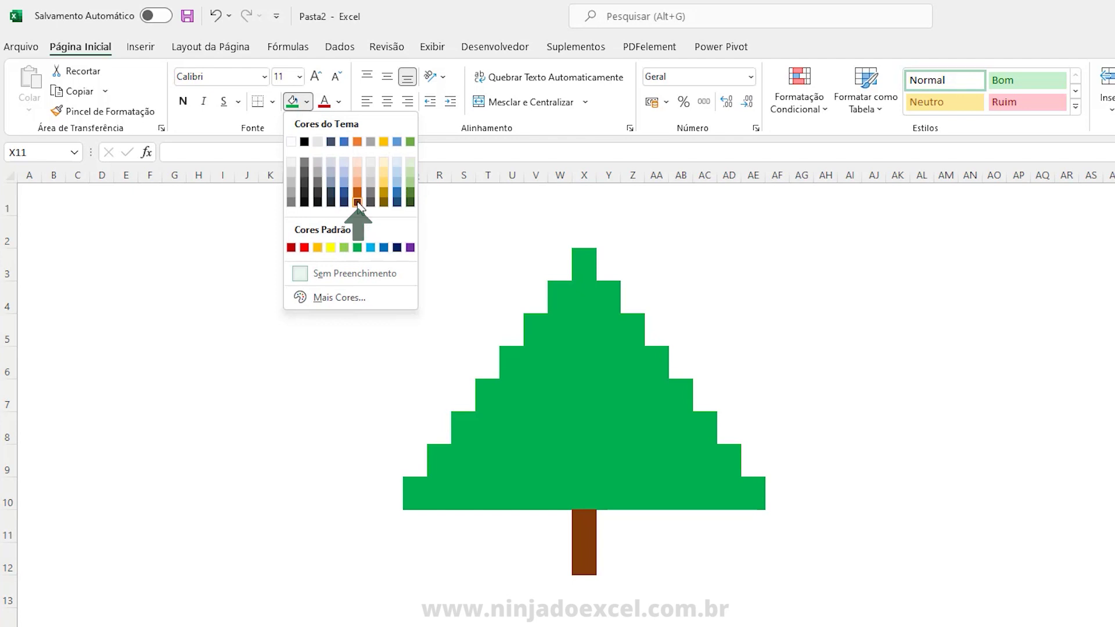
left_click(357, 203)
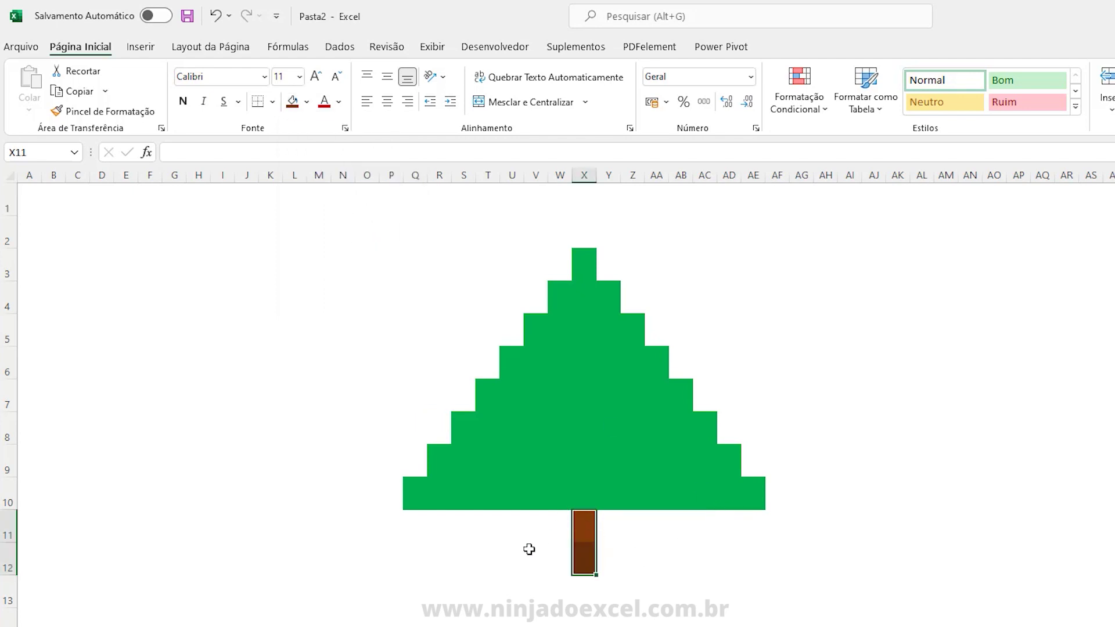
left_click_drag(558, 528, 609, 564)
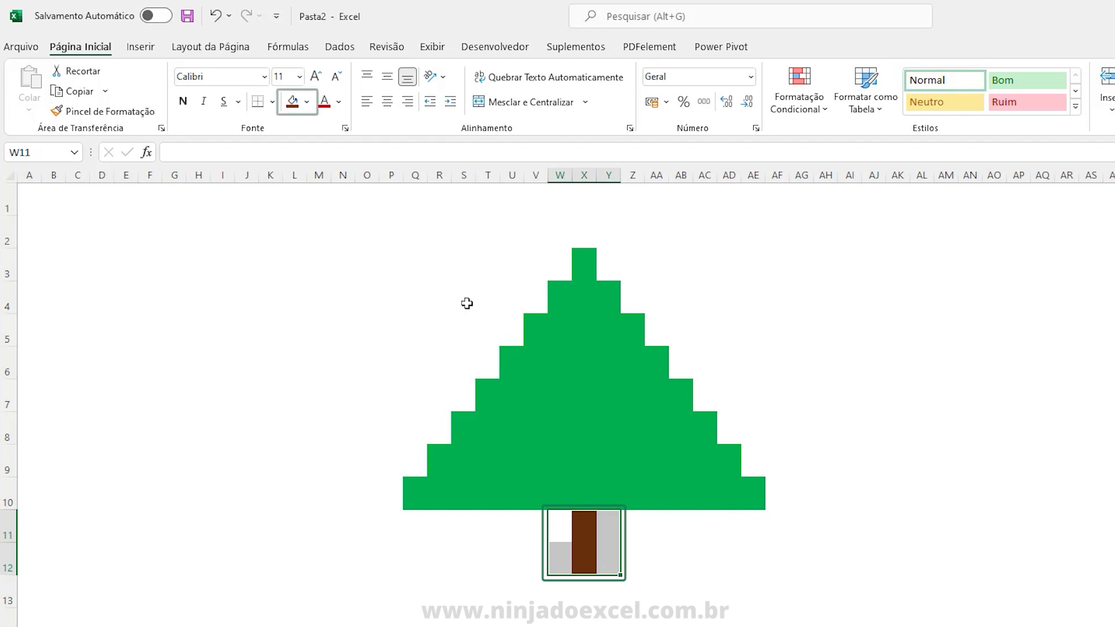
left_click(292, 102)
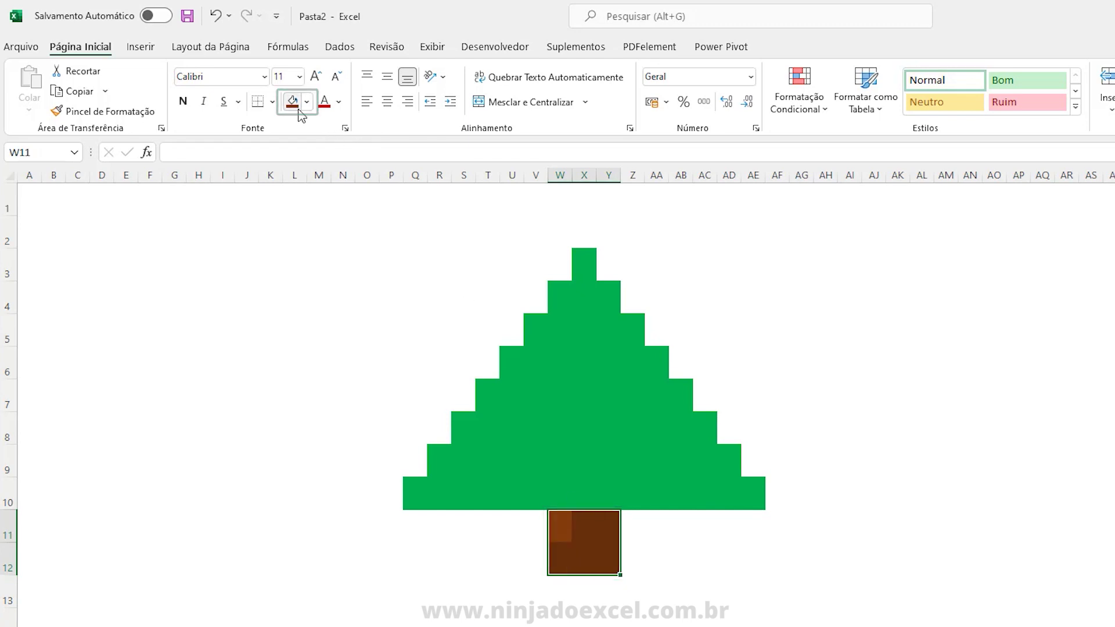
left_click(831, 541)
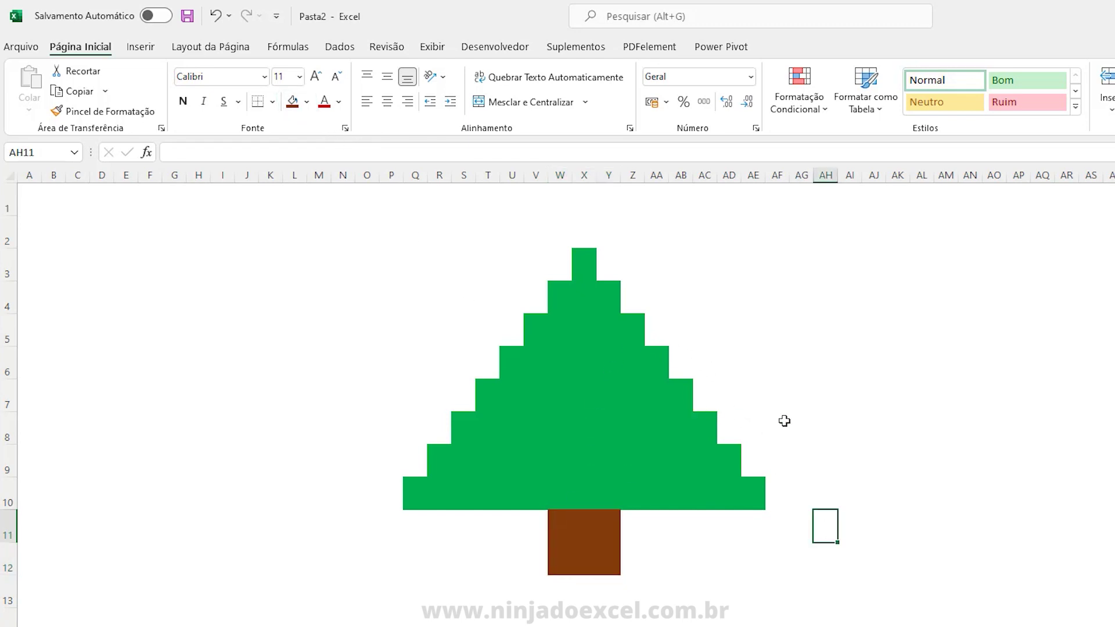
left_click(878, 449)
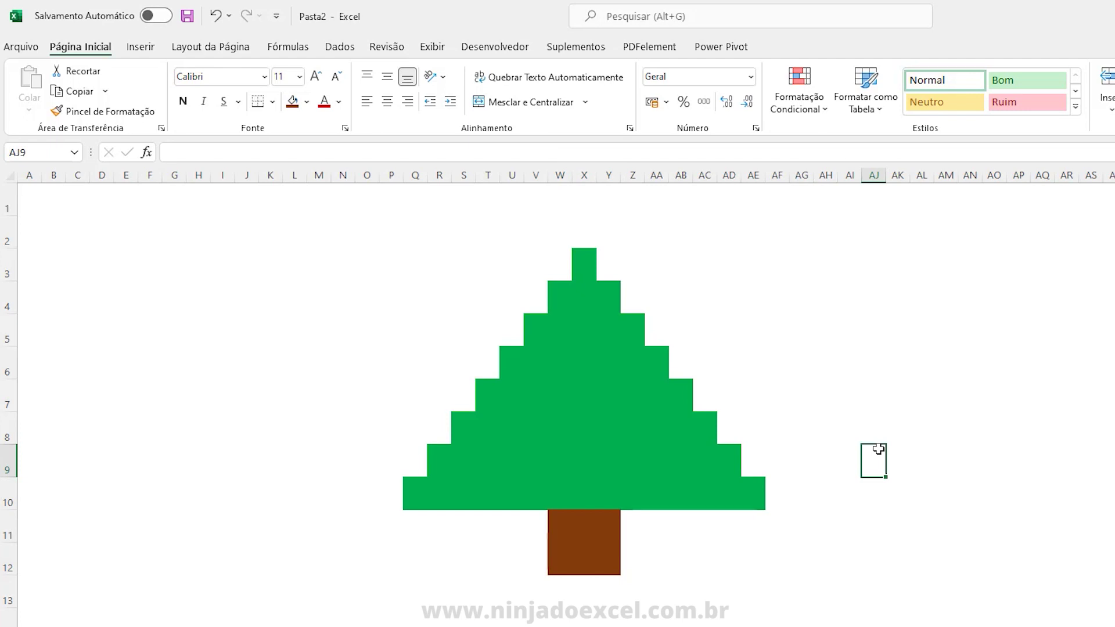
Enter =ALEATÓRIOENTRE(1;10) in X3, recalculate with F9, and centre it horizontally and vertically.
left_click(584, 259)
type("=")
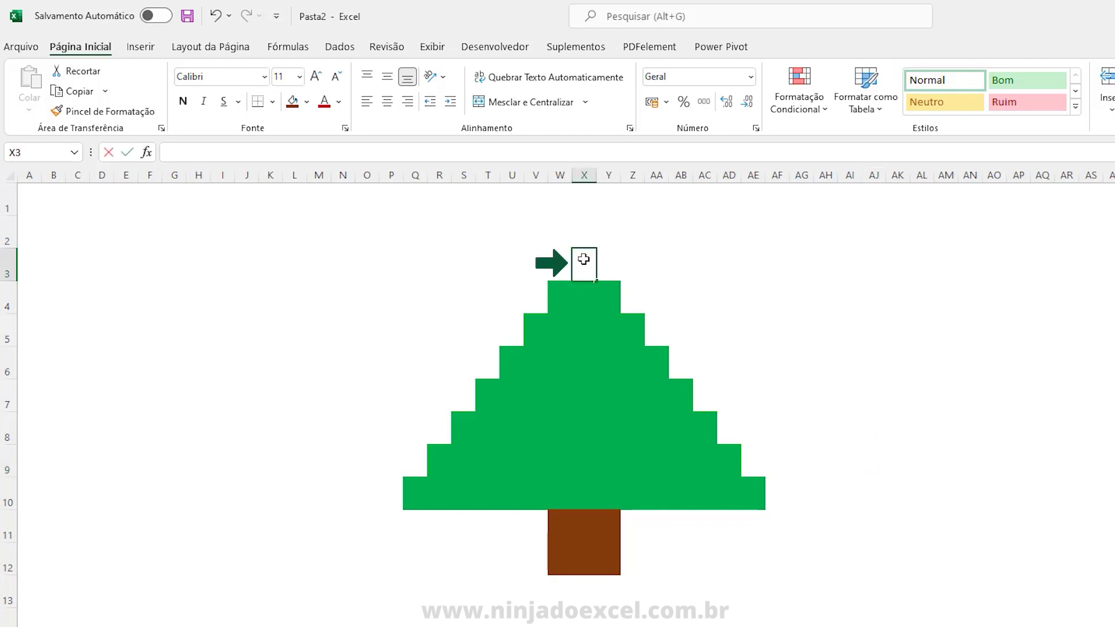
type("al")
key("Down")
key("Tab")
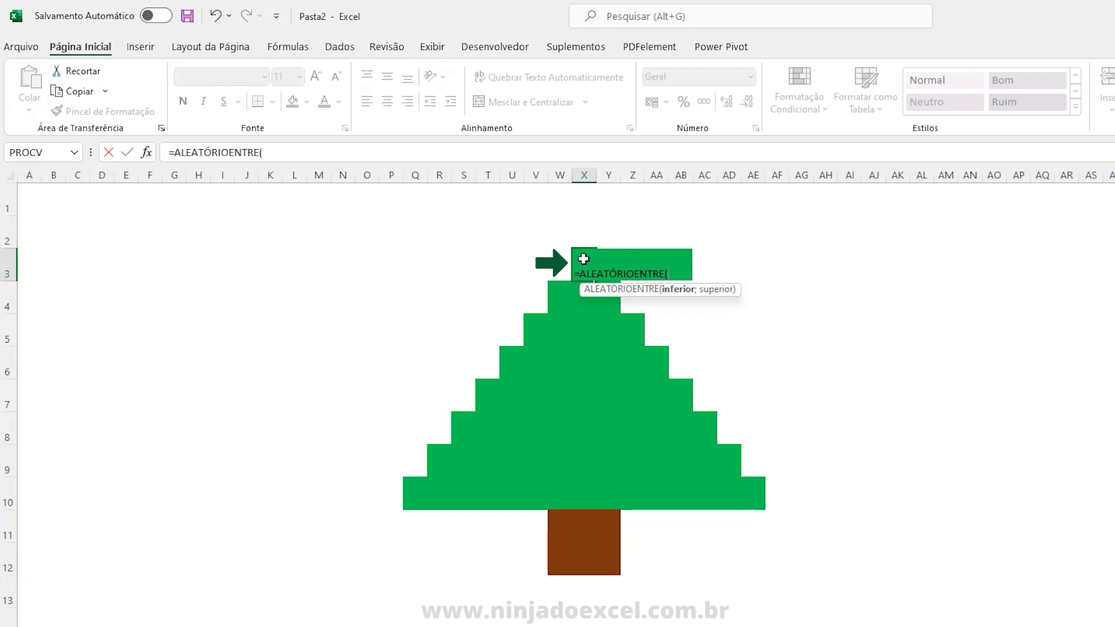
type("1;10")
type(")")
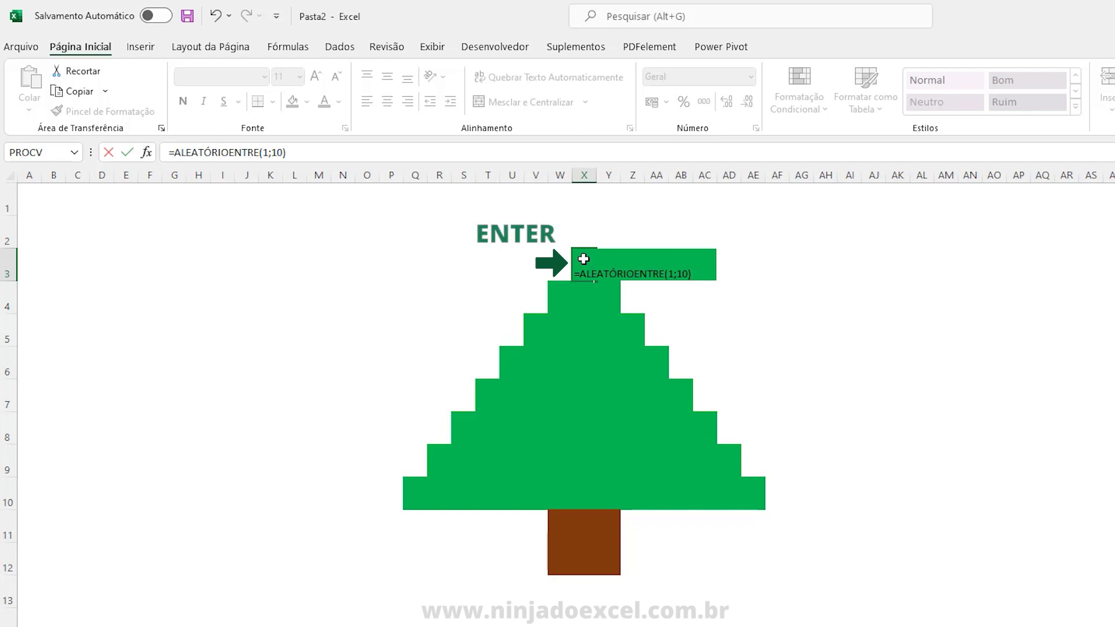
key("Return")
left_click(585, 261)
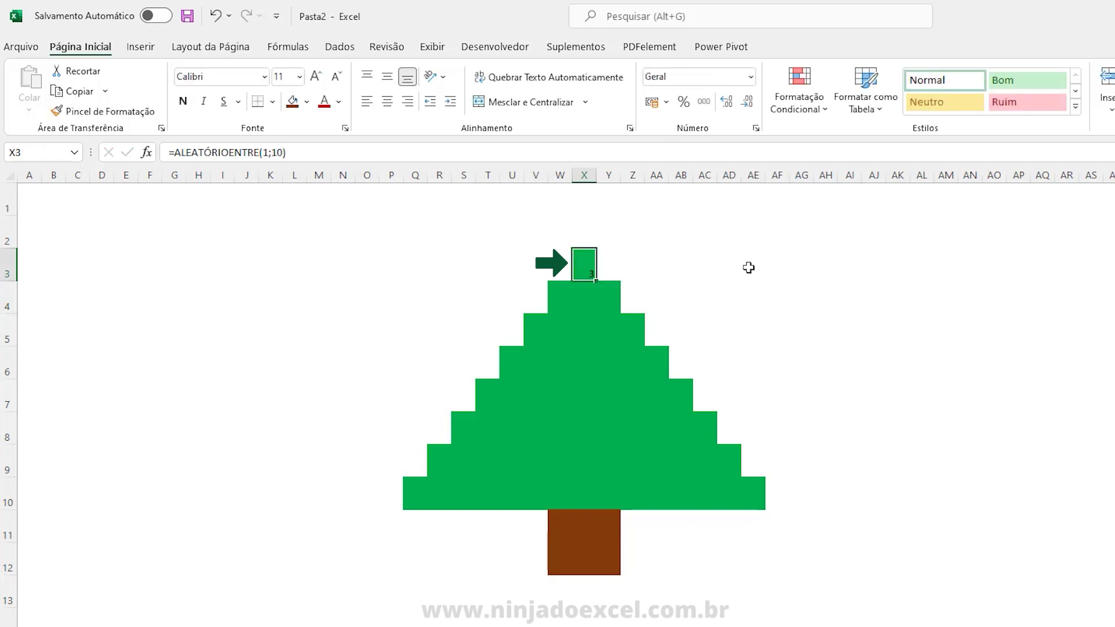
key("F9")
key("F9")
left_click(387, 99)
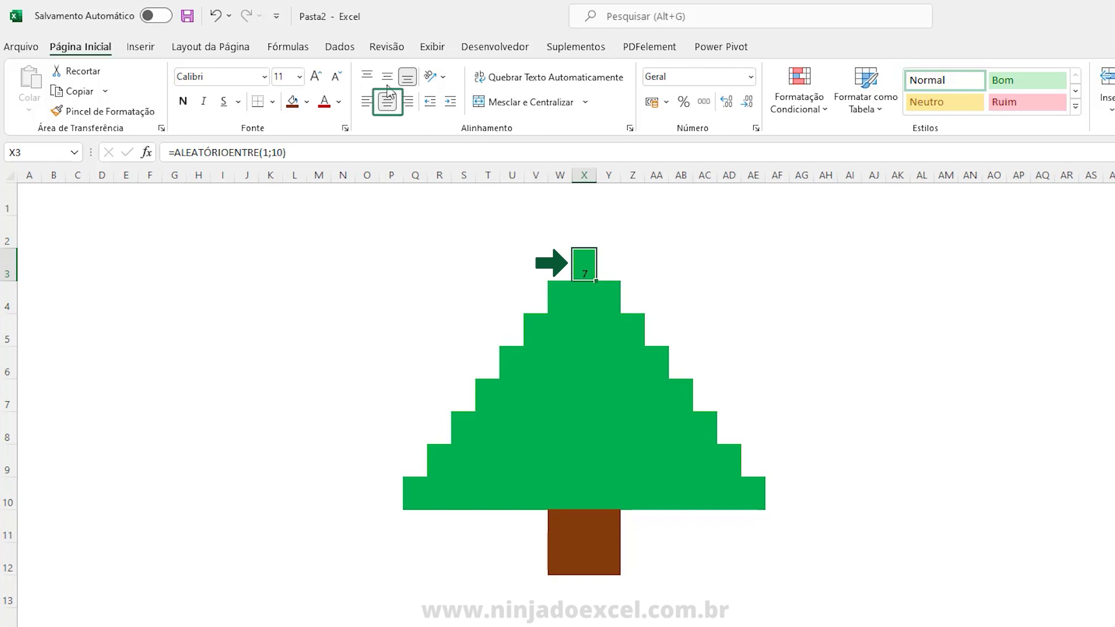
left_click(388, 76)
Paste the X3 random formula into every tree row, from W4:Y4 down to Q10:AE10.
key("ctrl+c")
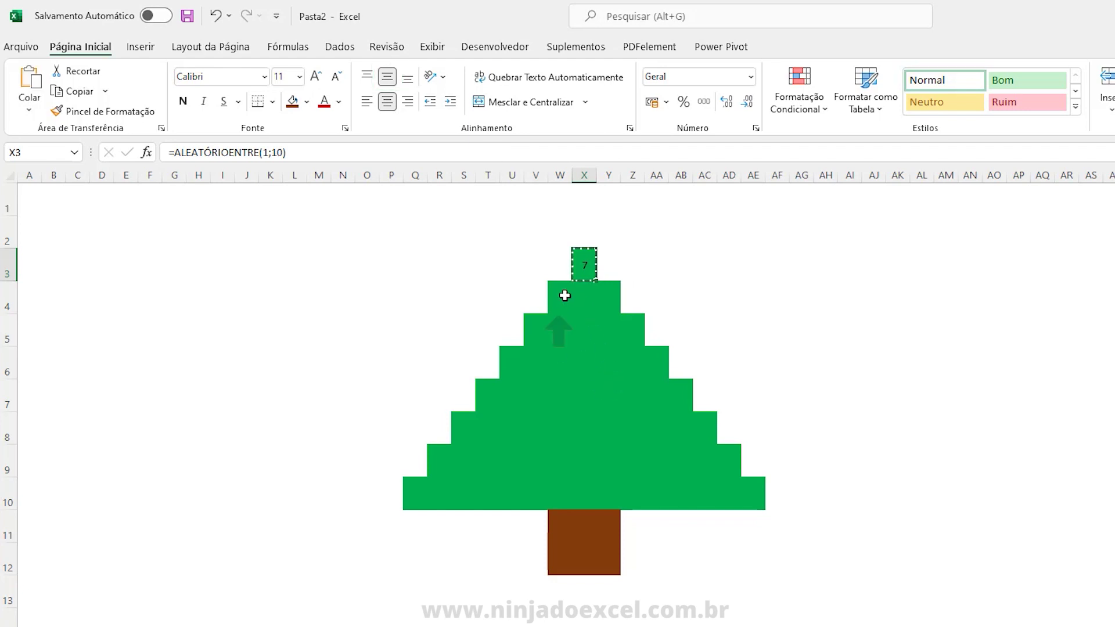
left_click_drag(560, 295, 607, 295)
key("ctrl+v")
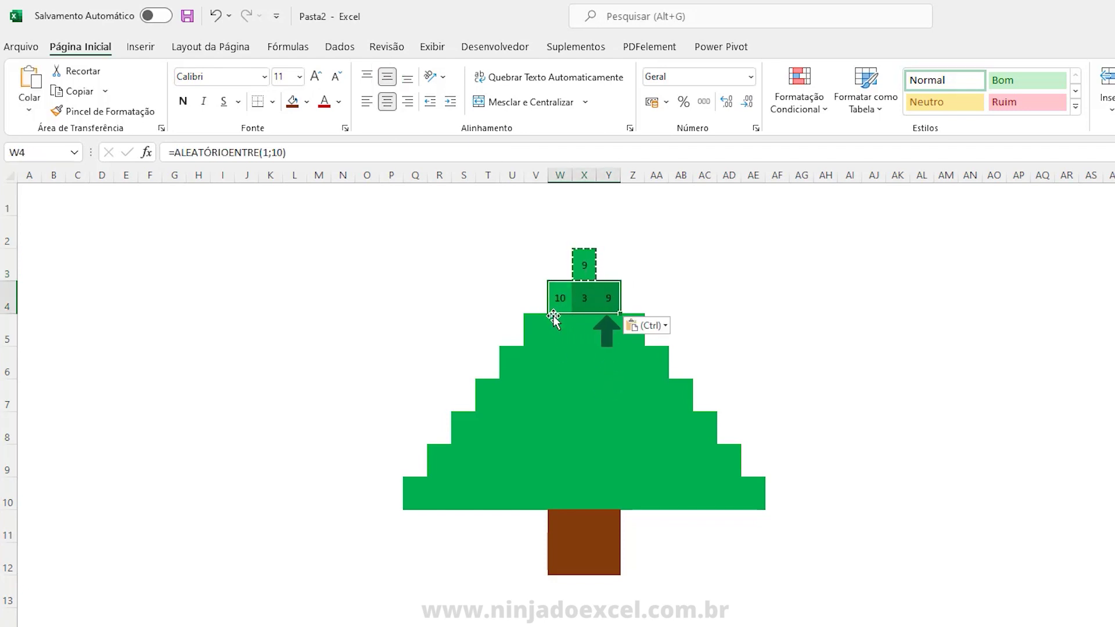
left_click_drag(534, 330, 634, 329)
key("ctrl+v")
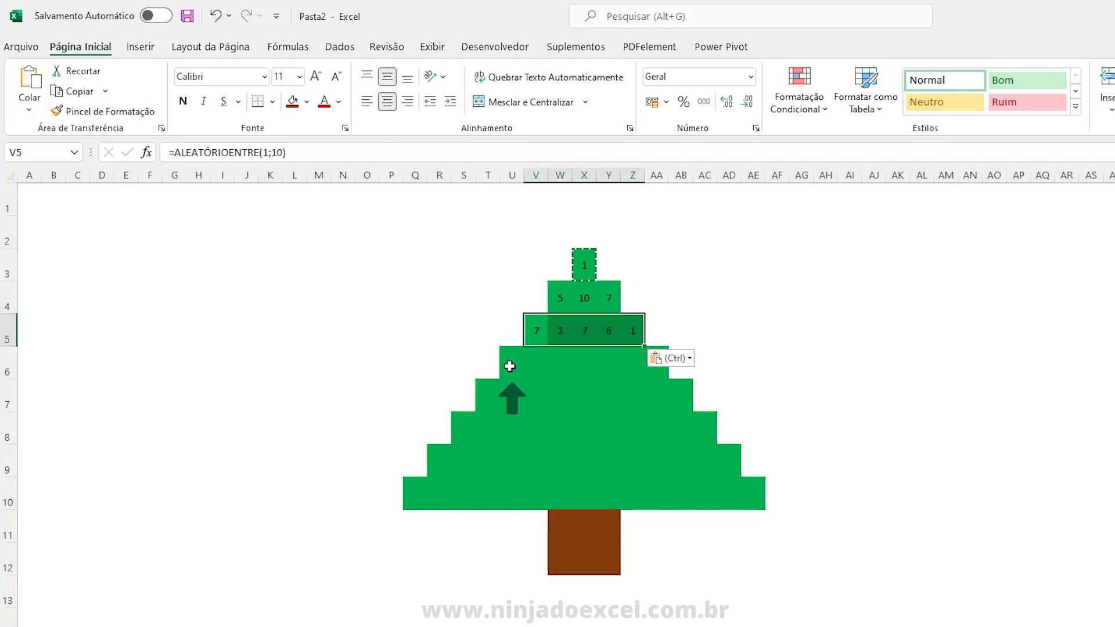
left_click_drag(510, 367, 656, 365)
key("ctrl+v")
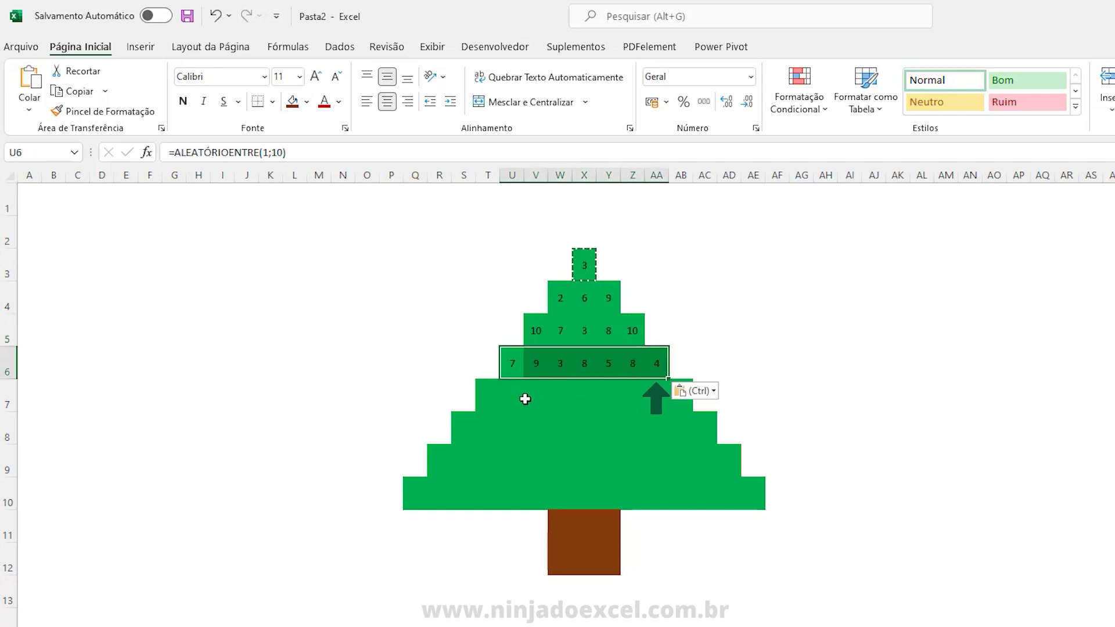
left_click_drag(481, 395, 681, 405)
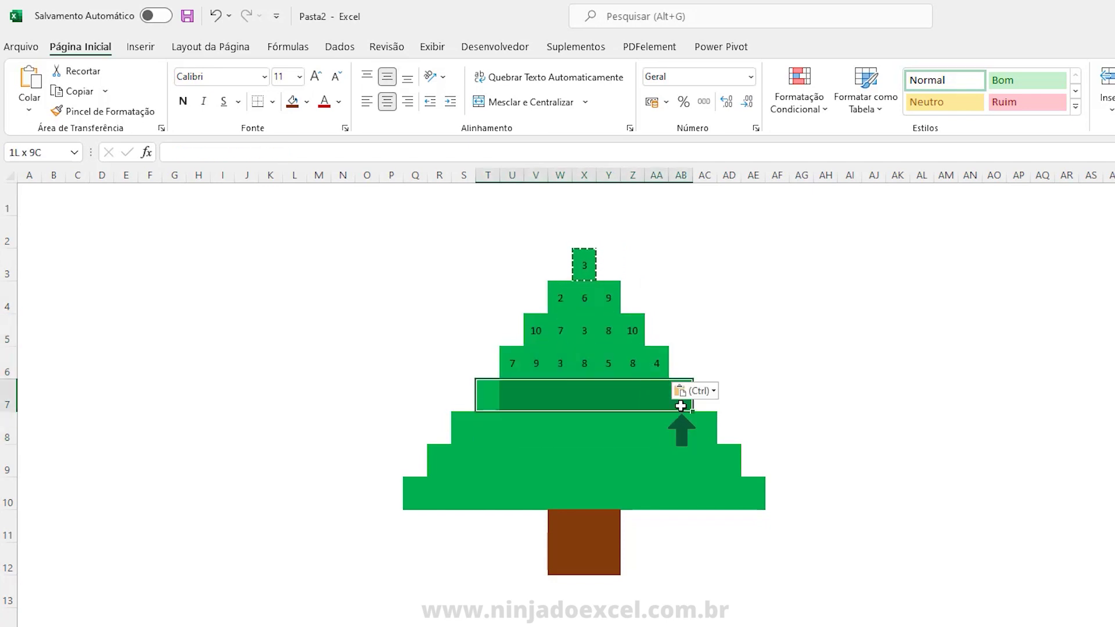
key("ctrl+v")
left_click_drag(463, 428, 699, 431)
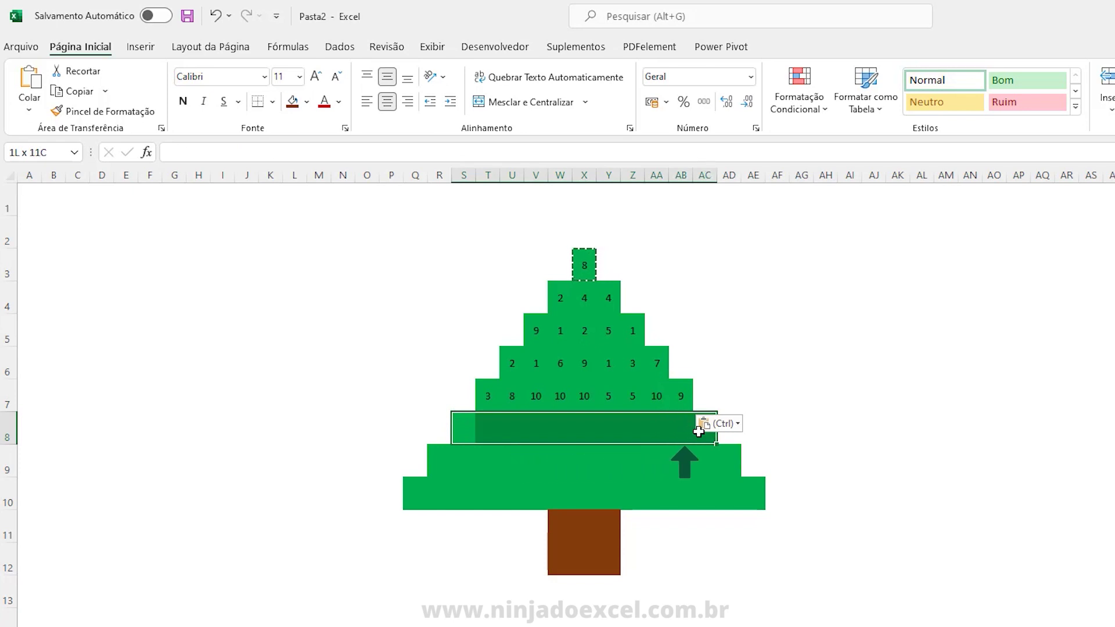
key("ctrl+v")
left_click_drag(439, 458, 727, 464)
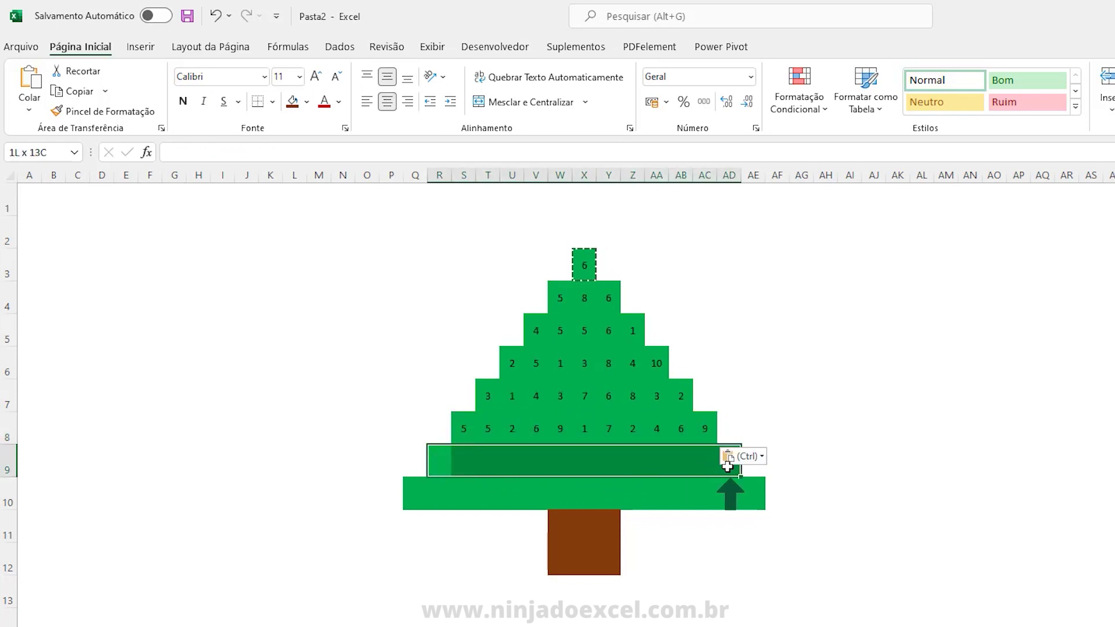
key("ctrl+v")
left_click_drag(416, 491, 728, 479)
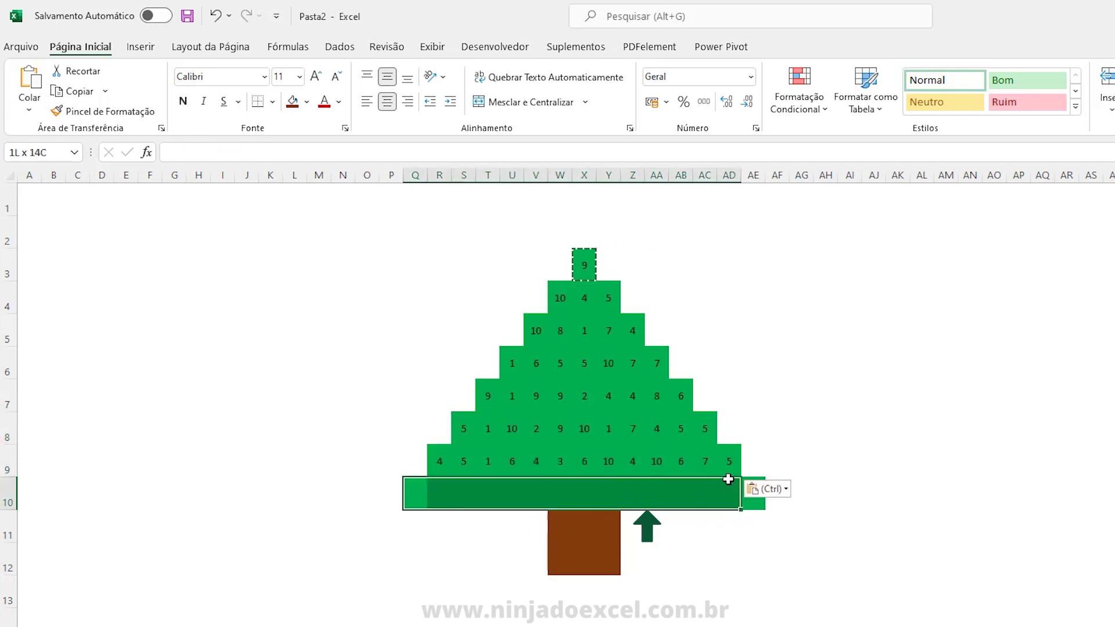
key("ctrl+v")
Regenerate the tree's random numbers several times with F9.
left_click(757, 450)
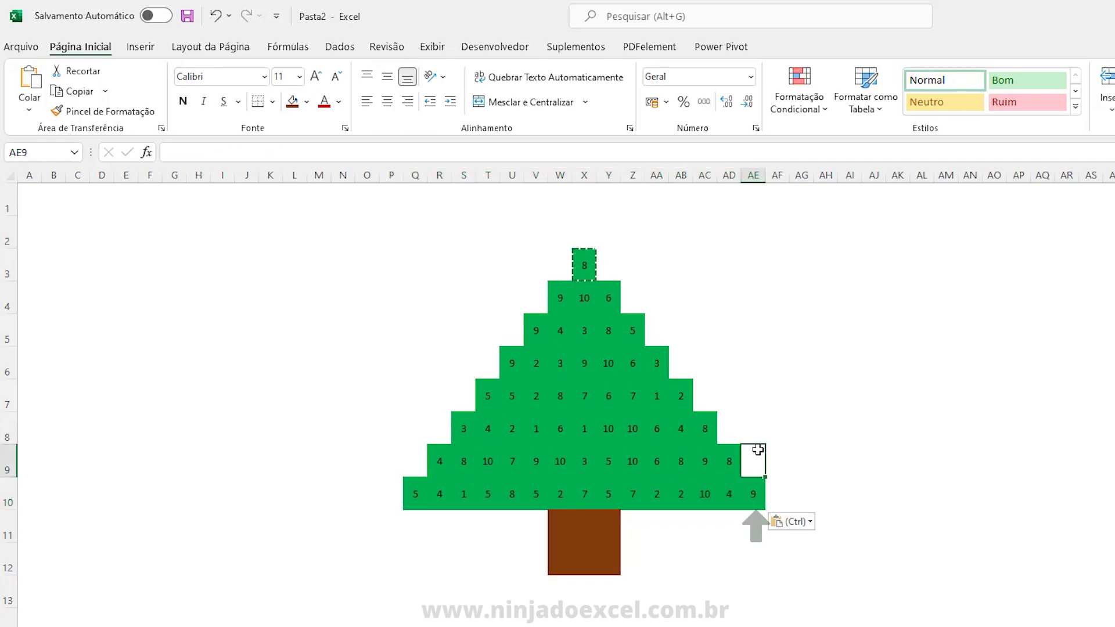
key("F9")
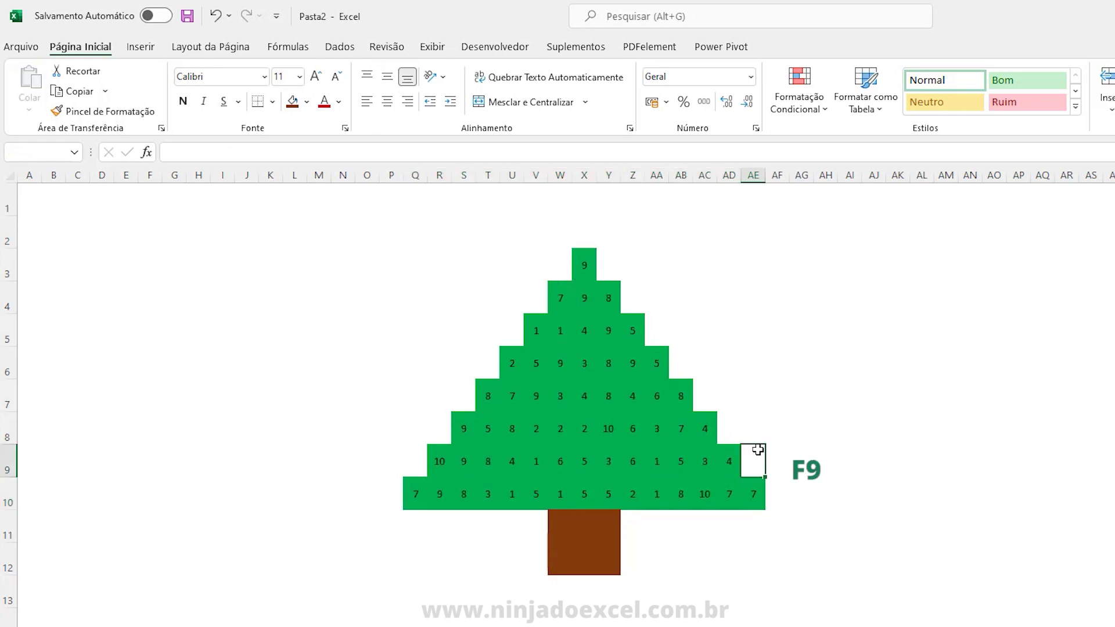
key("F9")
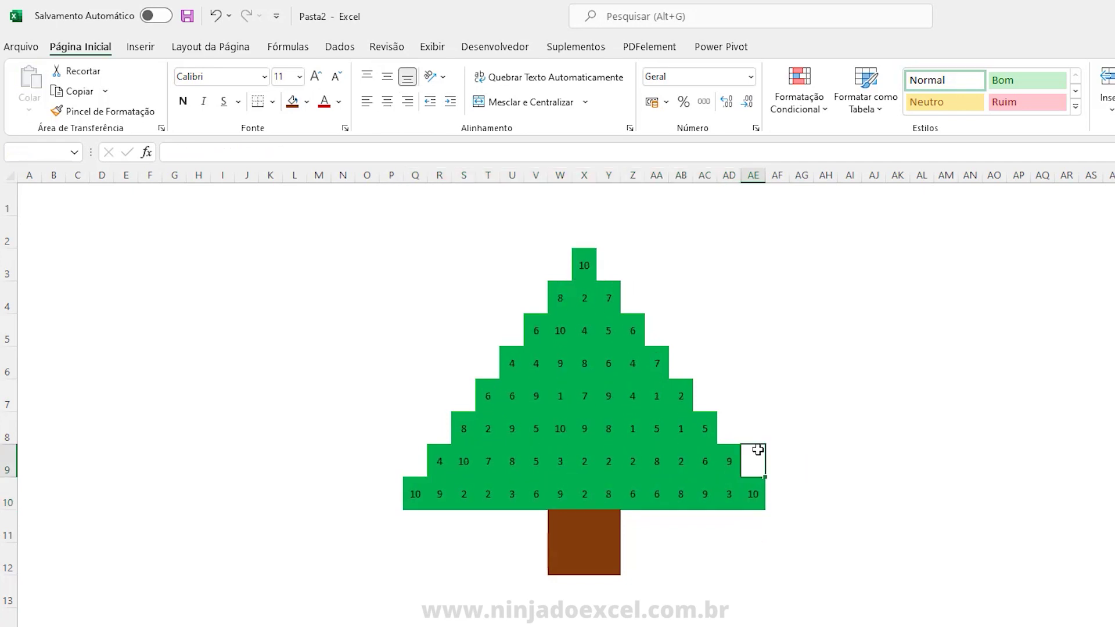
key("F9")
key("F9")
key("F9")
key("F9")
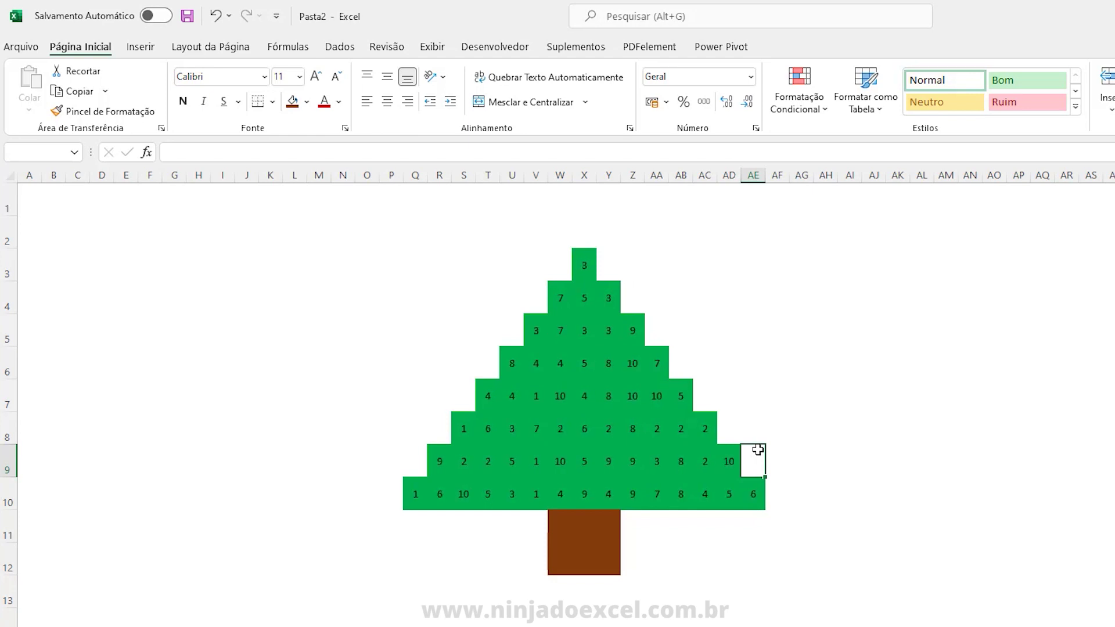
key("F9")
key("F9")
key("F9")
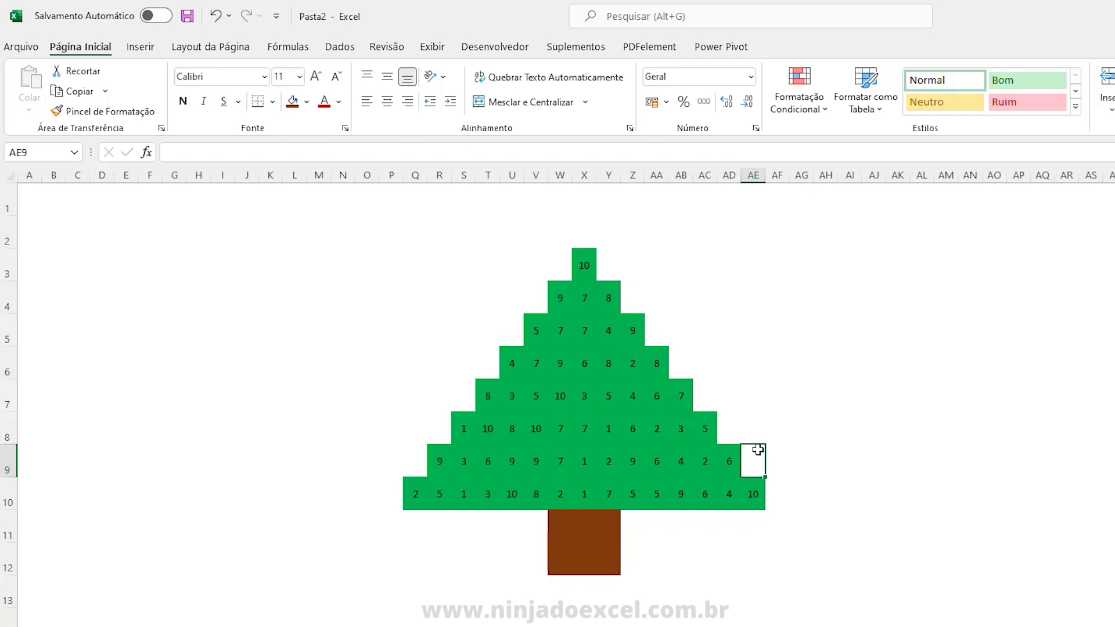
mouse_move(392, 263)
left_mouse_down()
mouse_move(755, 499)
mouse_move(402, 240)
mouse_move(407, 256)
left_mouse_up()
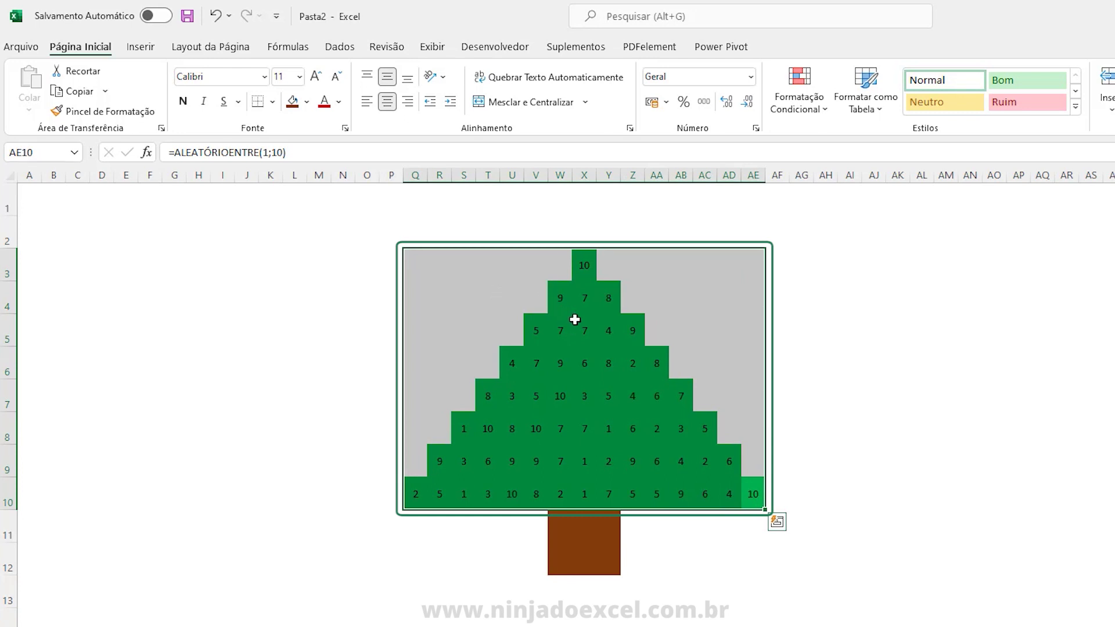
Apply the Formatação Condicional icon set 3 Semáforos (Não Coroados) to the tree cells.
left_click(826, 105)
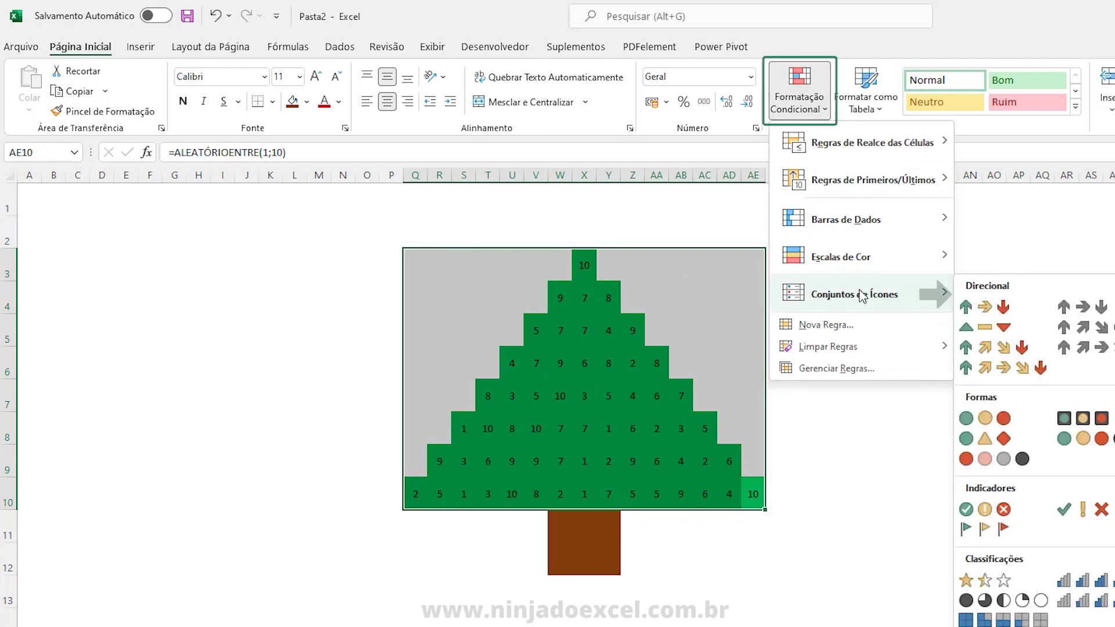
mouse_move(782, 294)
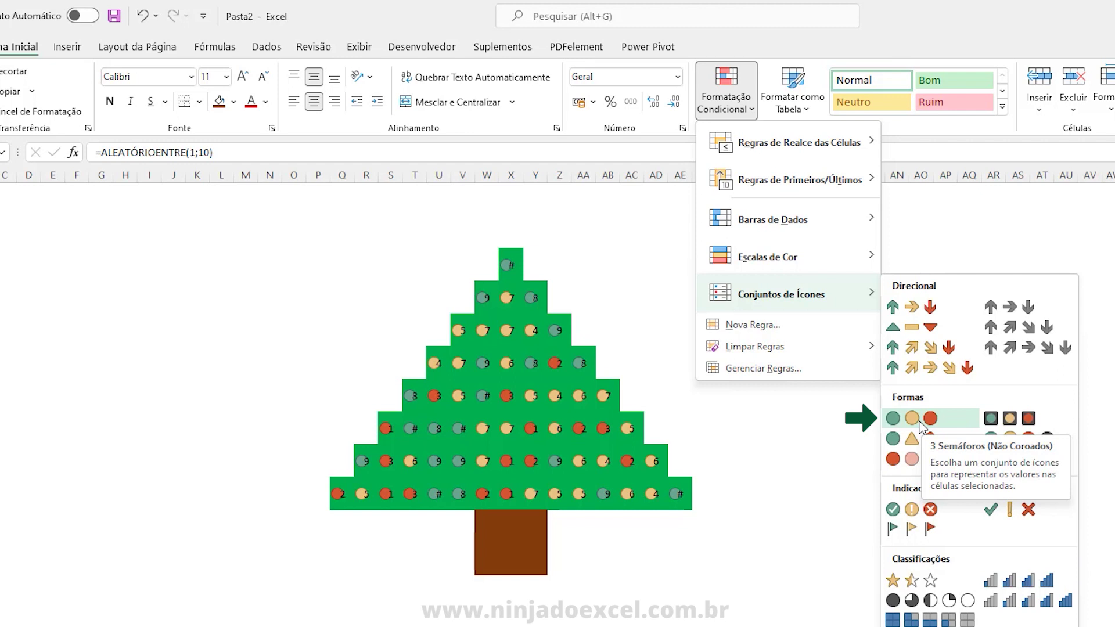
left_click(919, 423)
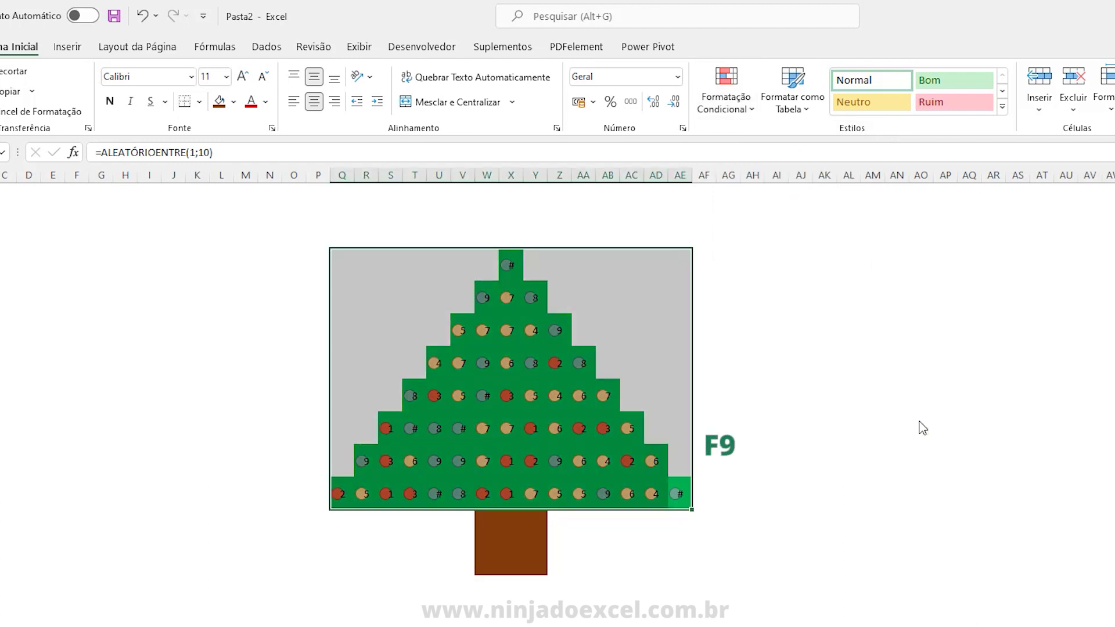
Recalculate with F9 seven times, reshuffling the tree's numbers and ornament colours.
key("F9")
key("F9")
key("F9")
key("F9")
key("F9")
key("F9")
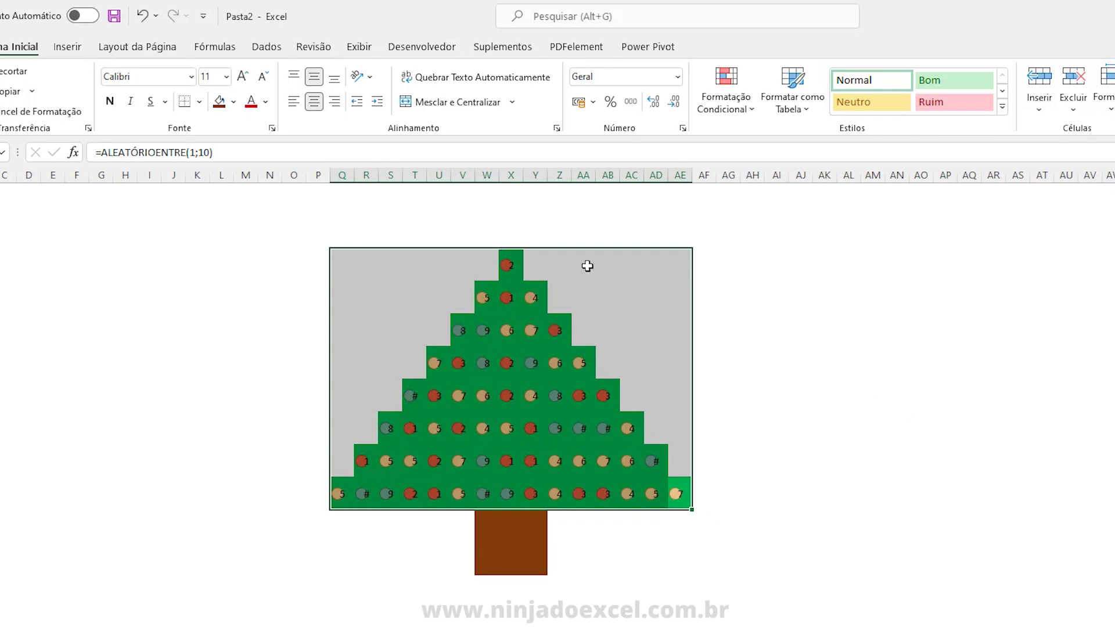
key("F9")
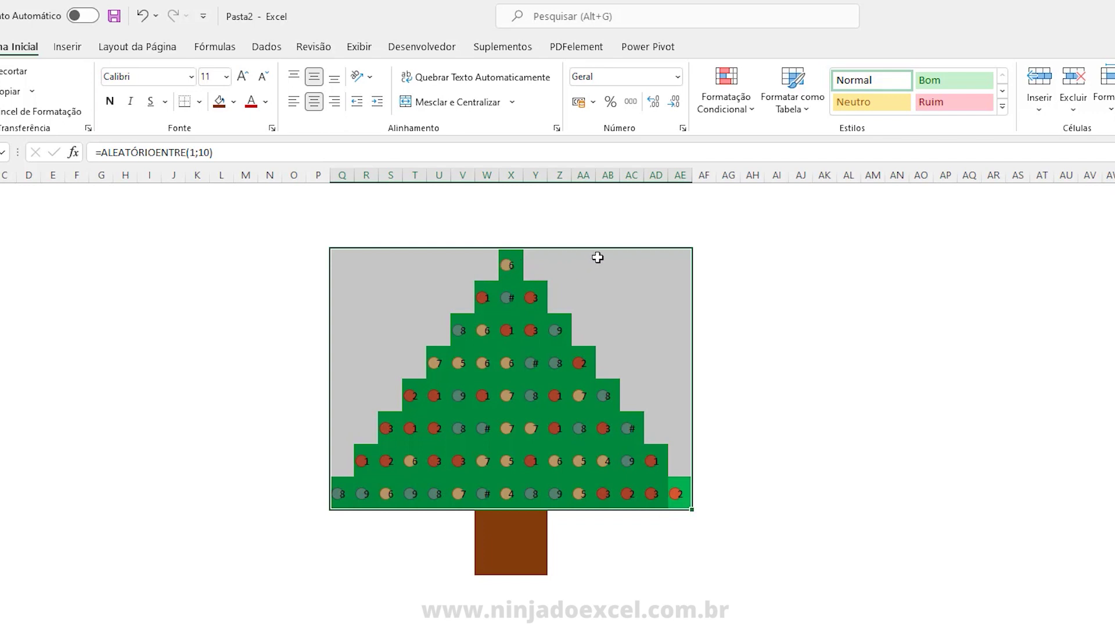
key("F9")
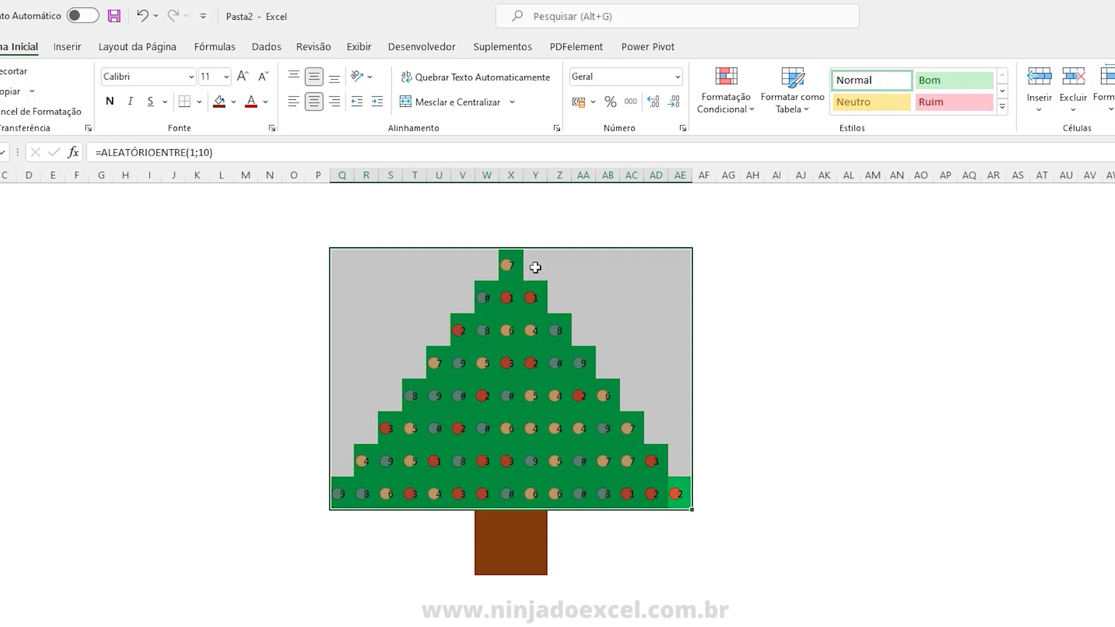
key("F9")
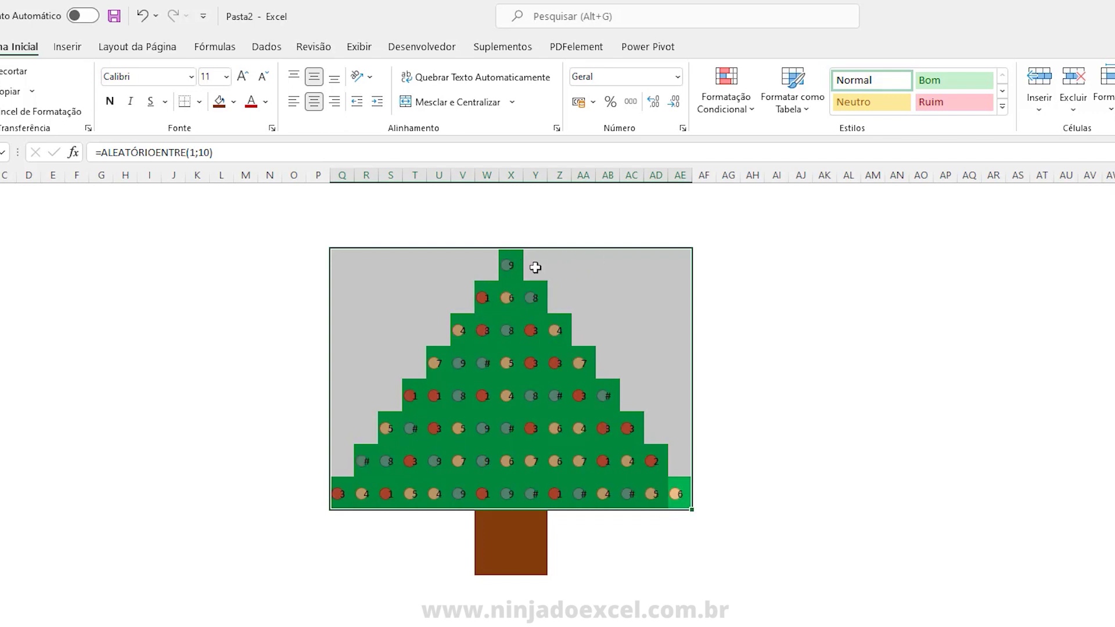
key("F9")
key("F9")
key("F9")
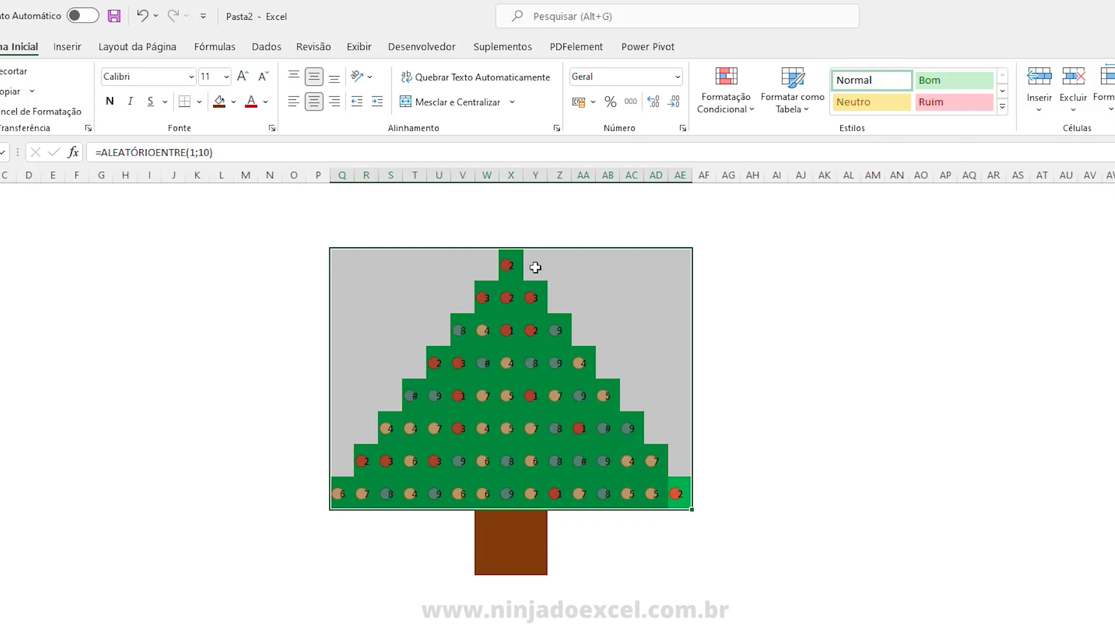
key("F9")
key("F9")
key("F9")
key("F9")
key("F9")
key("F9")
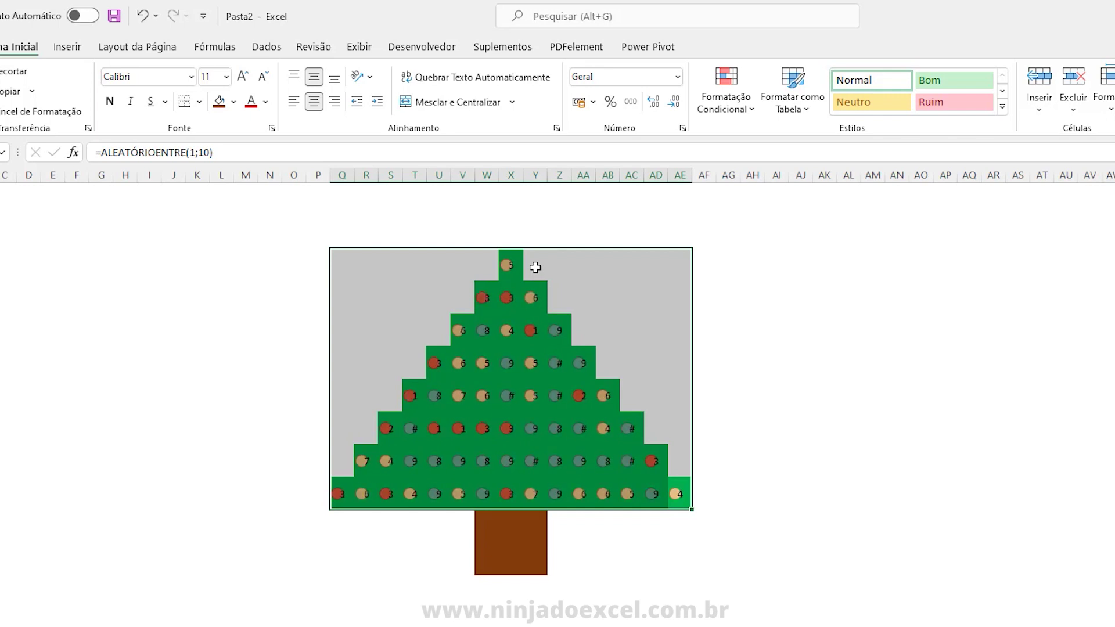
key("F9")
key("F9")
key("F9")
key("F9")
key("F9")
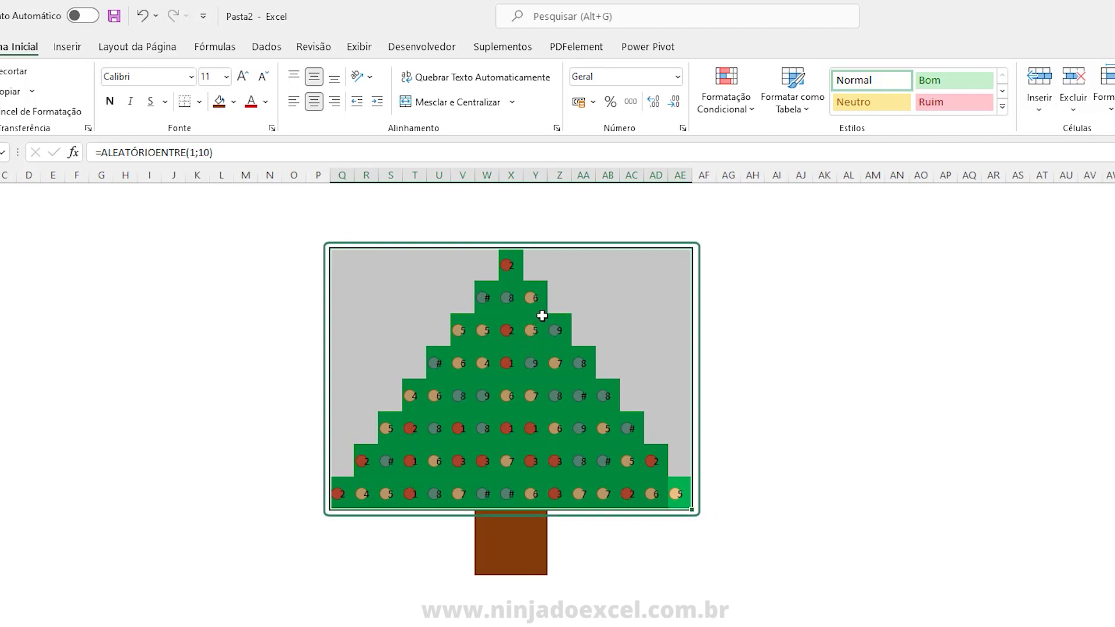
Edit the Conjunto de Ícones rule to enable Mostrar Somente Ícone, hiding the tree's numbers.
left_click(725, 110)
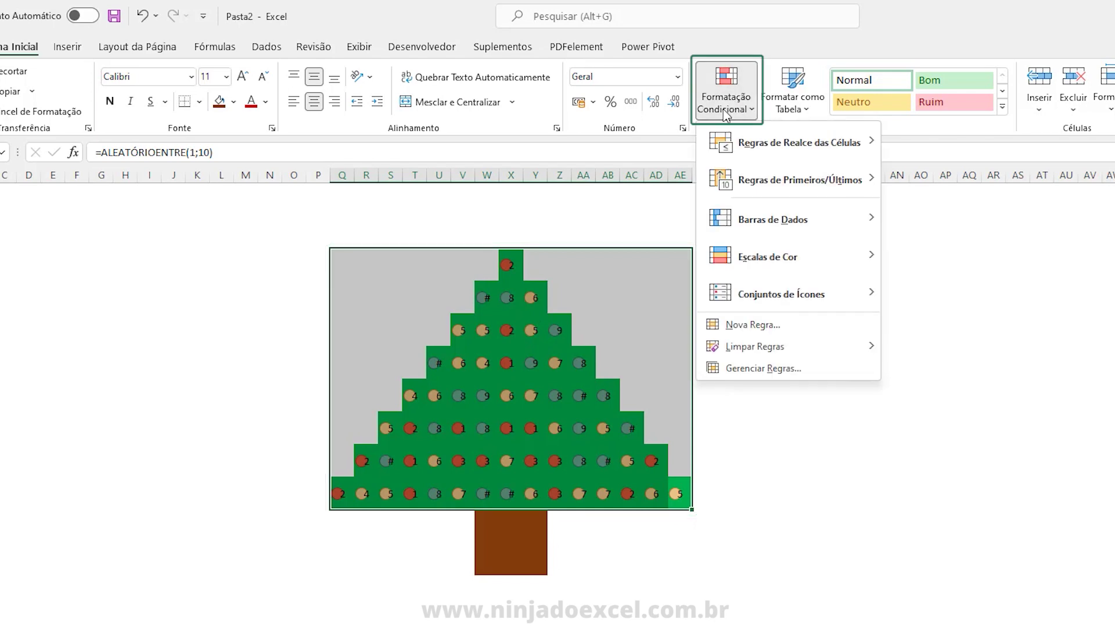
left_click(751, 368)
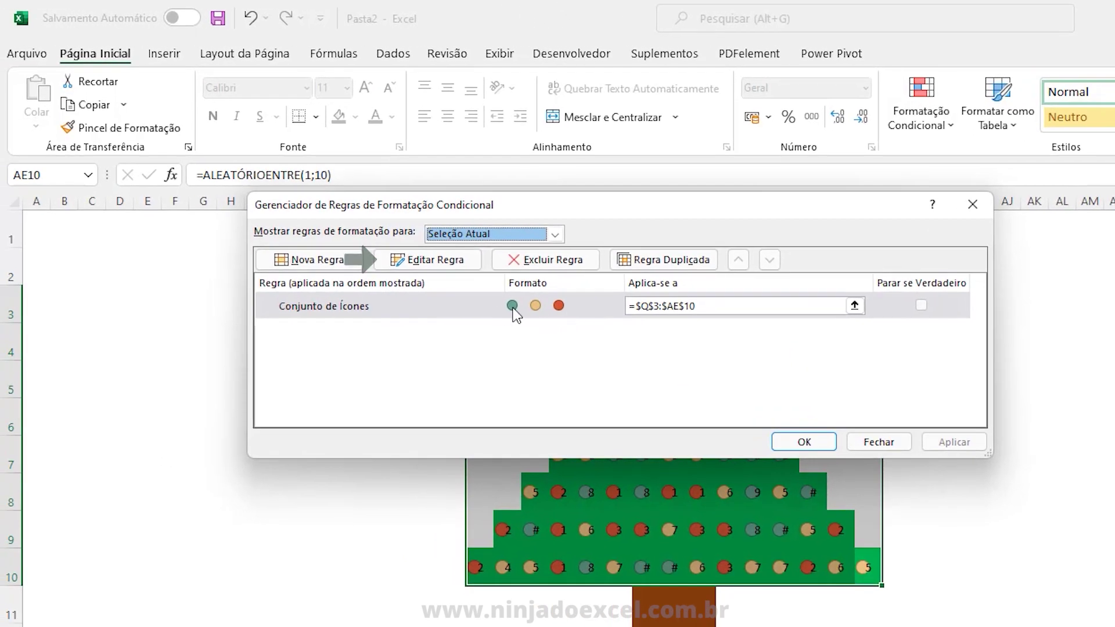
left_click(435, 260)
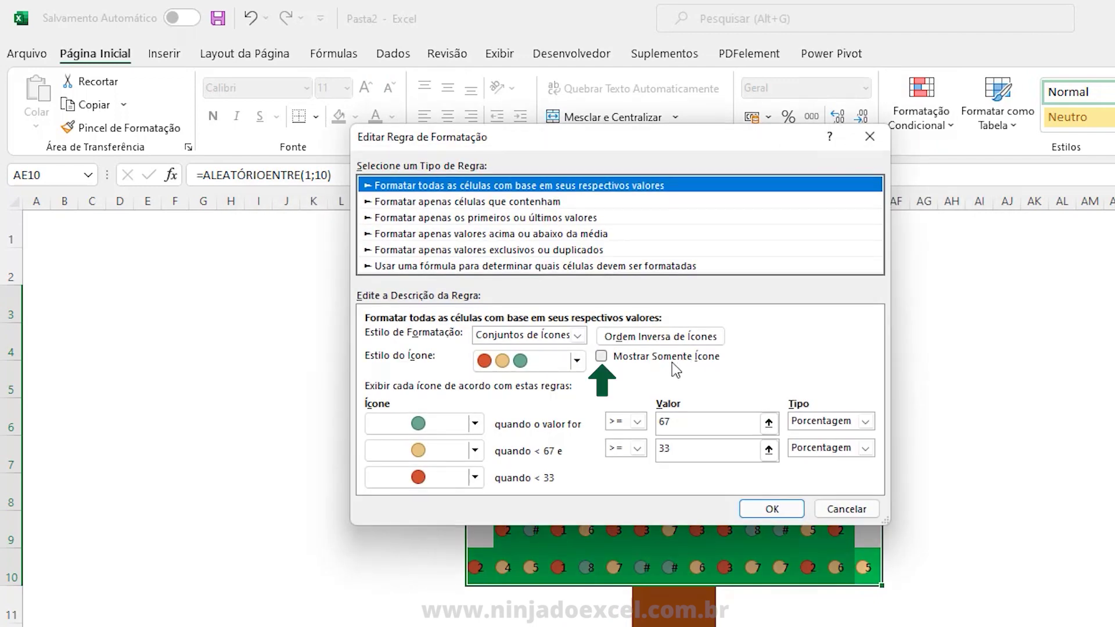
left_click(622, 357)
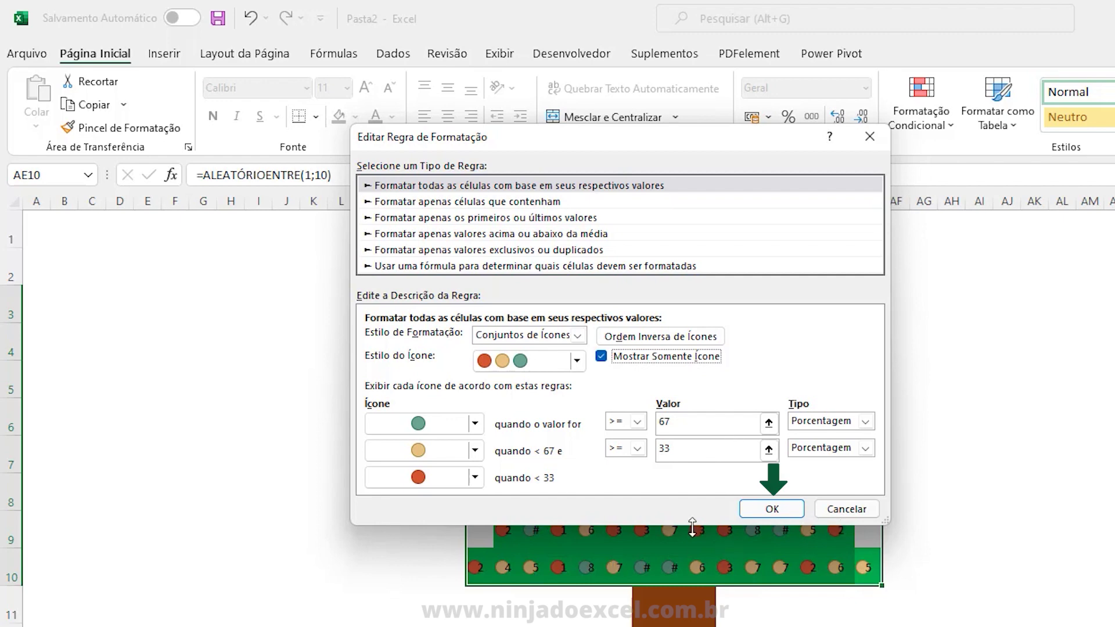
left_click(772, 511)
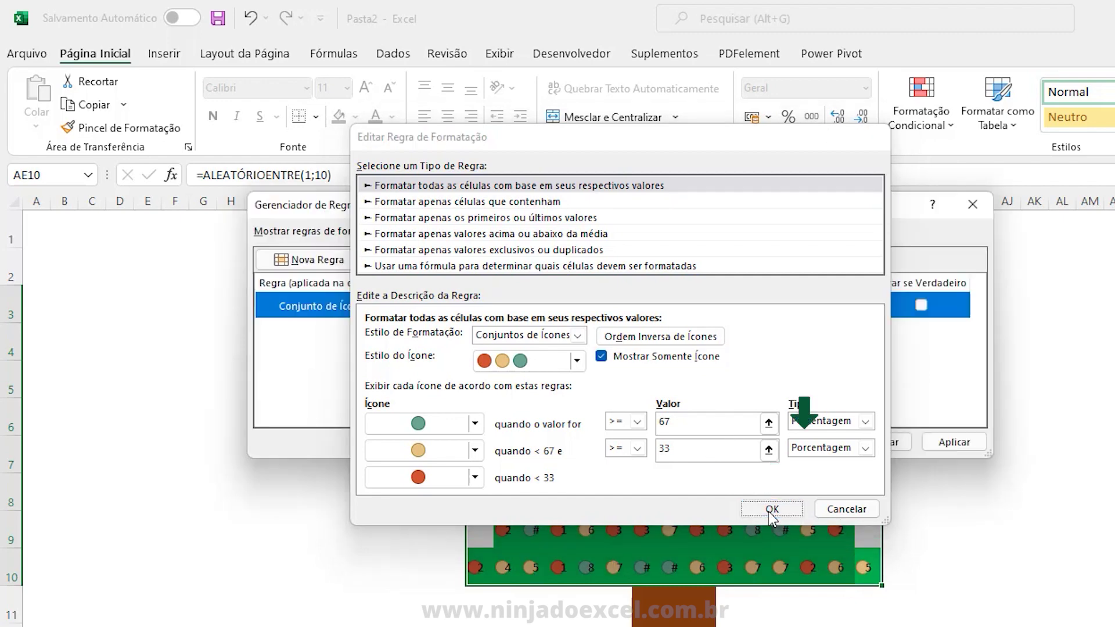
left_click(802, 446)
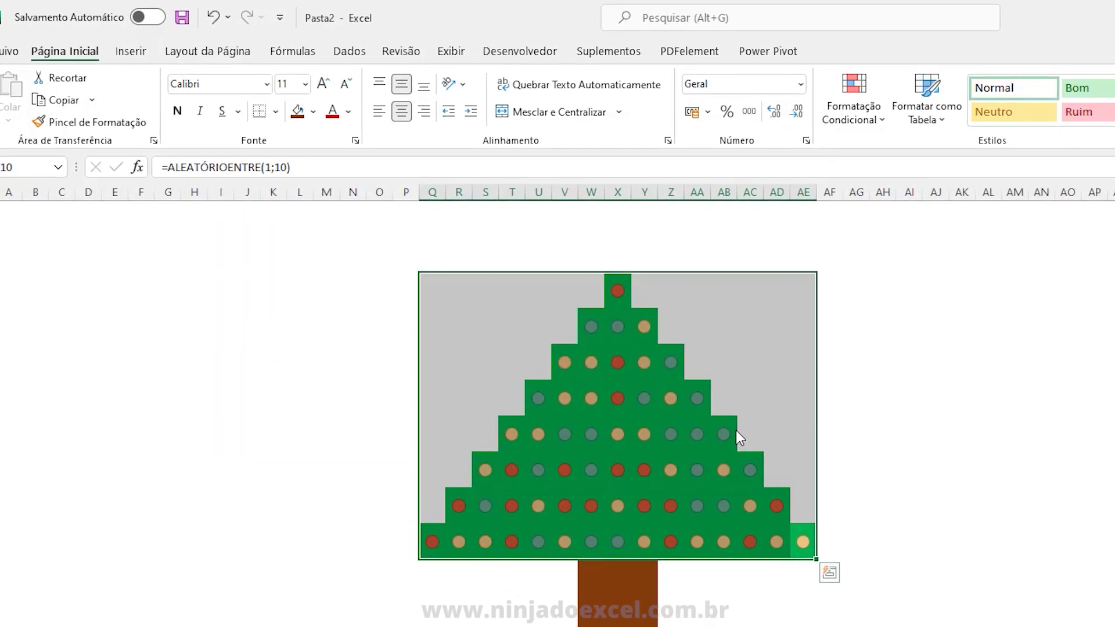
left_click(817, 400)
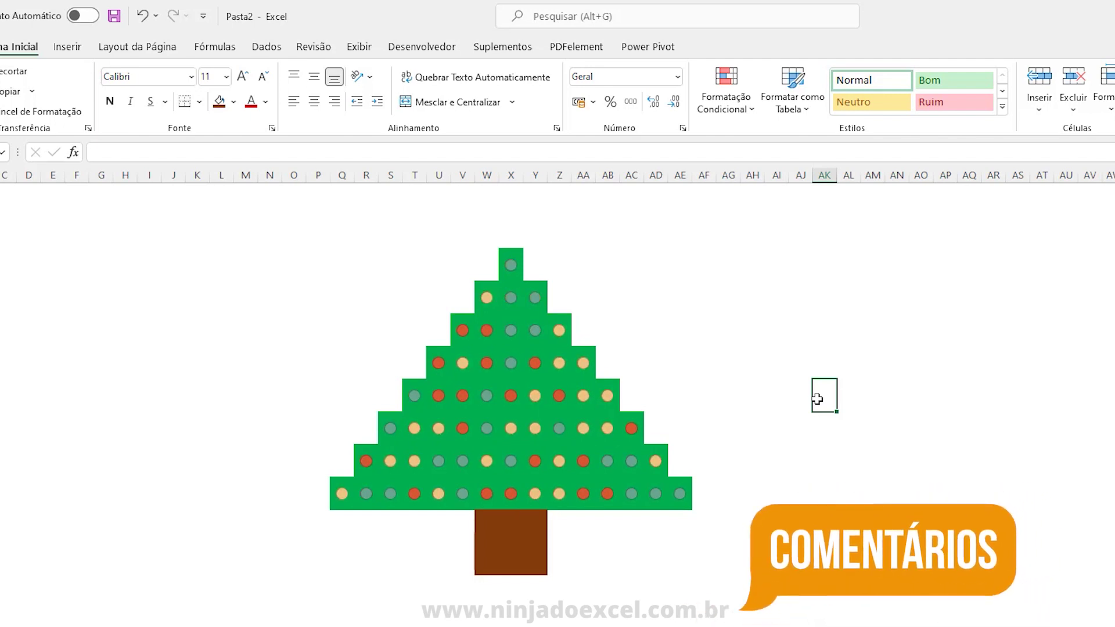
left_click(511, 231)
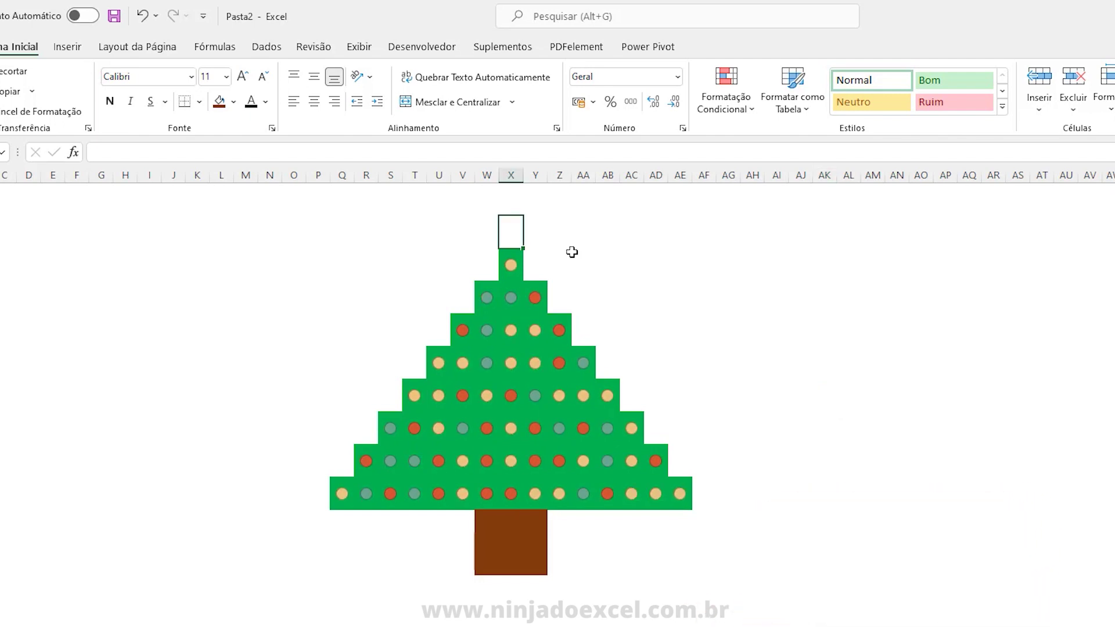
Try fixed characters in the cell above the treetop with =CARACT(60), then =CARACT(85).
type("=car")
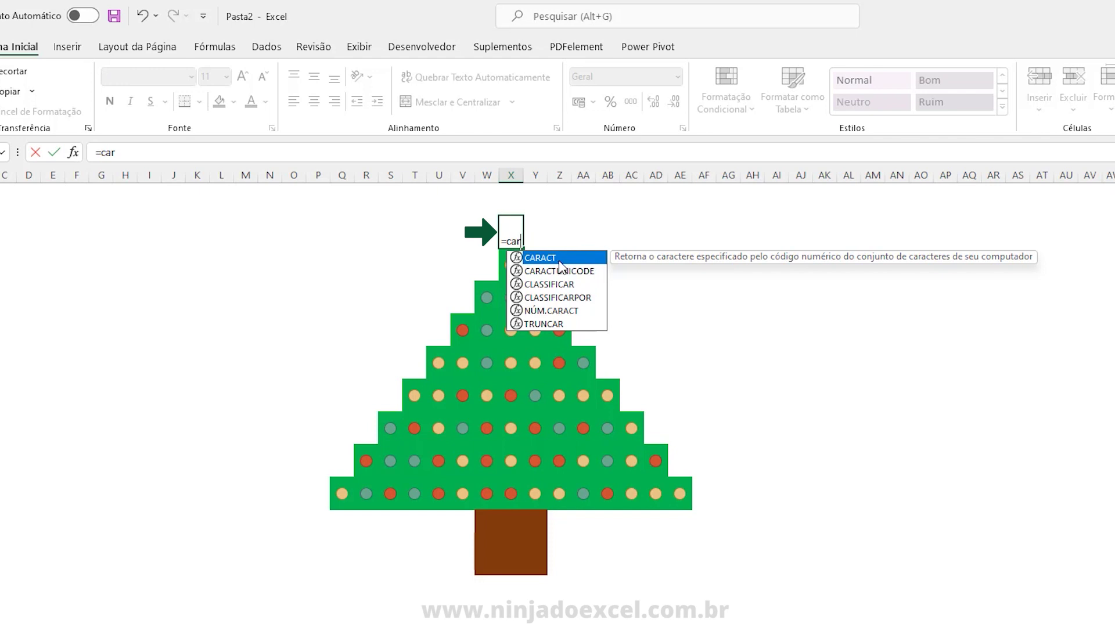
double_click(560, 262)
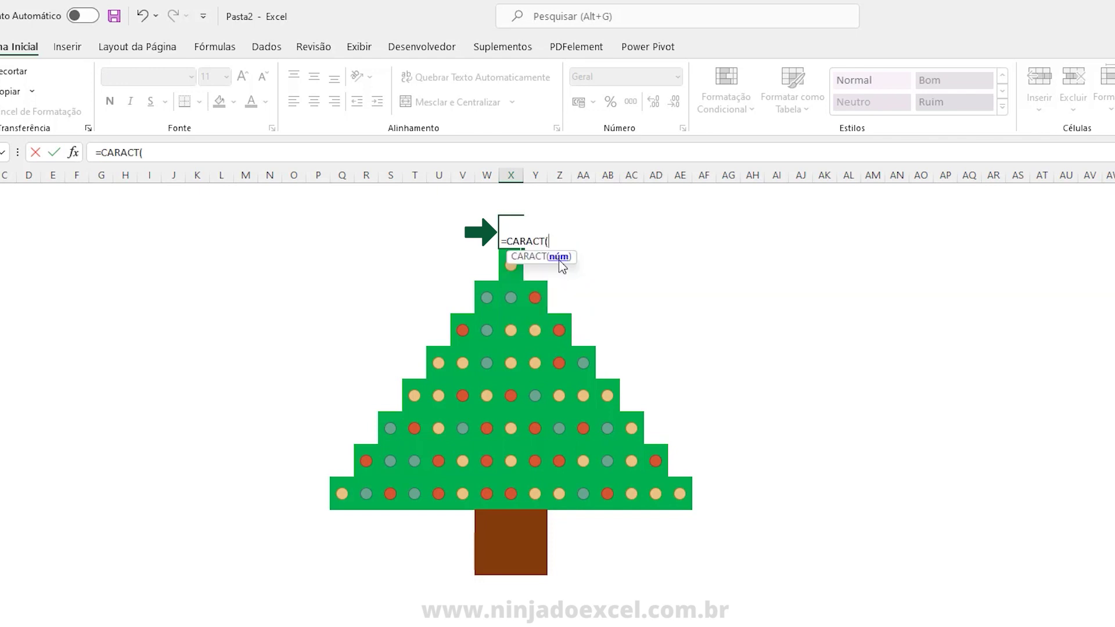
type("60)")
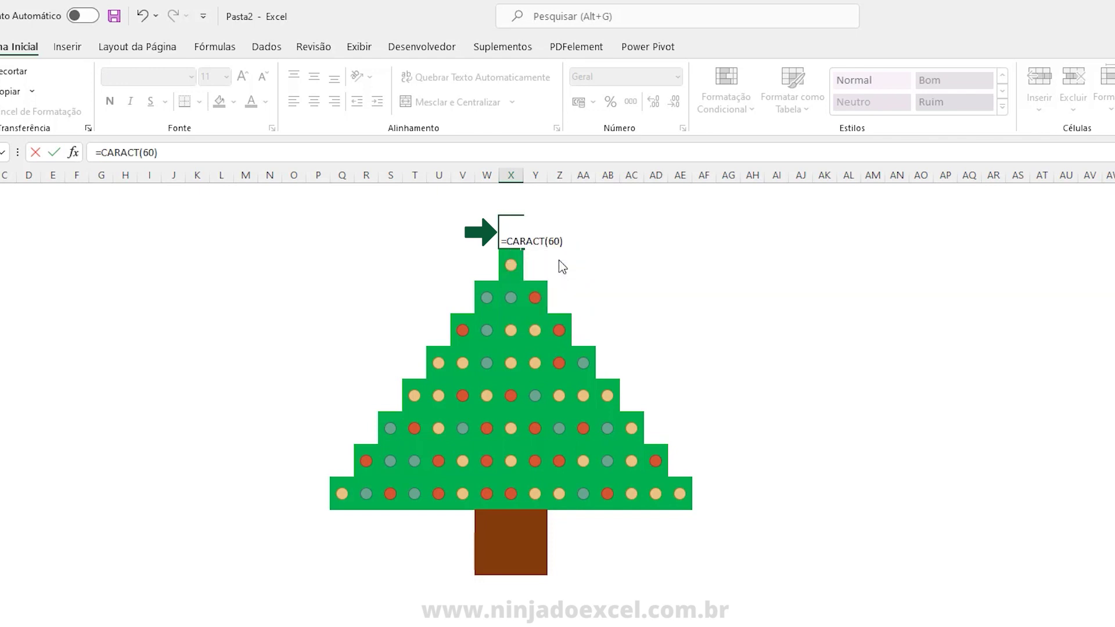
key("Return")
left_click(510, 235)
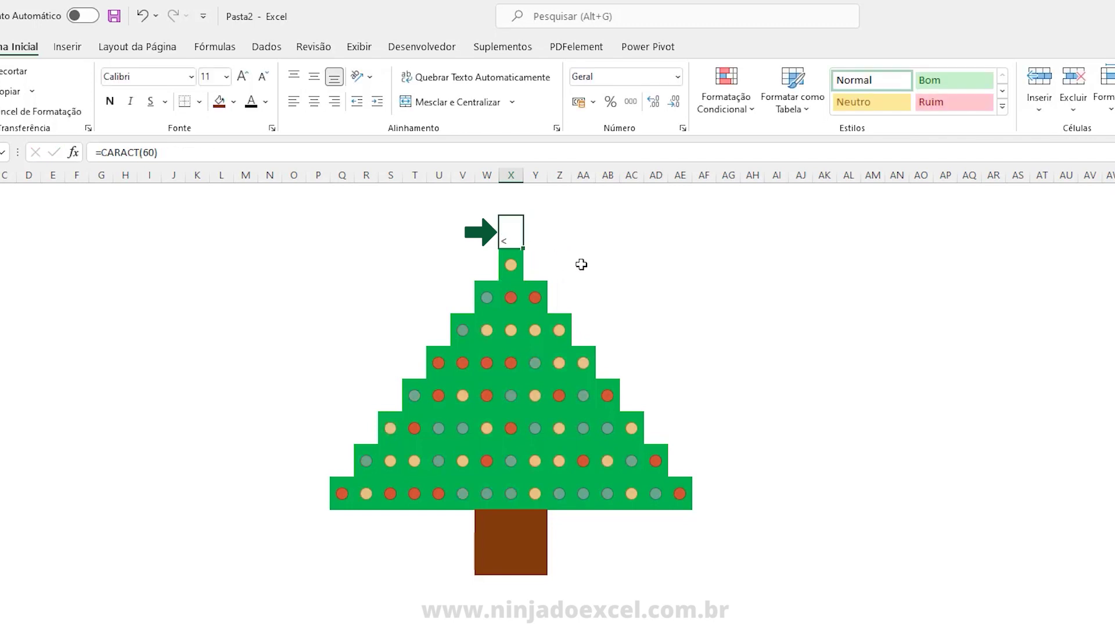
key("F2")
key("BackSpace")
type("85")
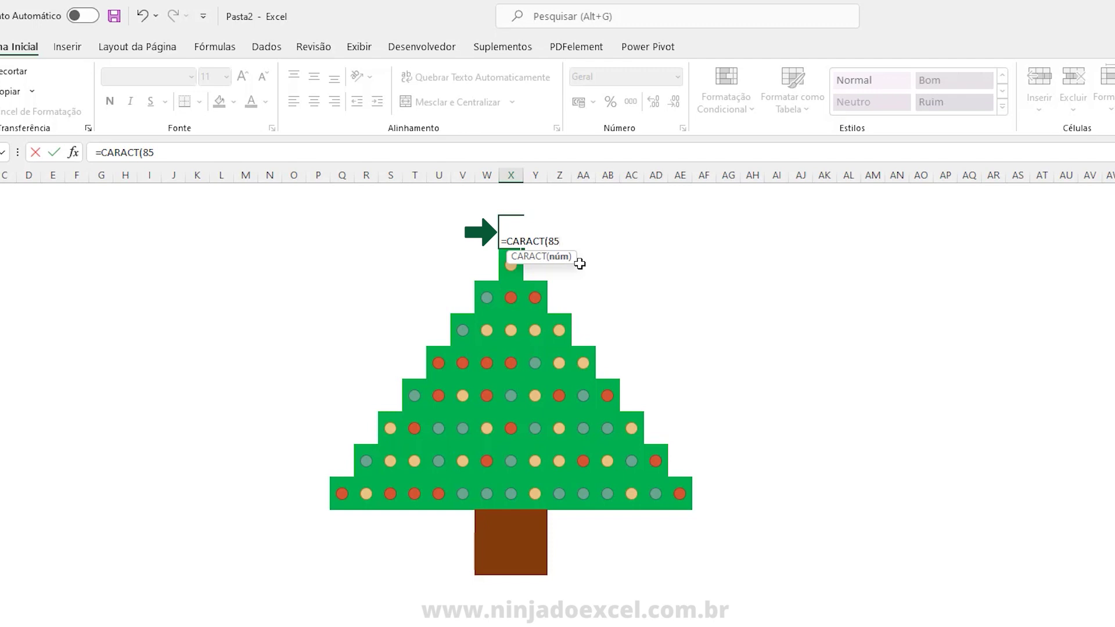
type(")")
key("Return")
Middle-align the cell and change its formula to =CARACT(ALEATÓRIOENTRE(169;182)).
left_click(511, 241)
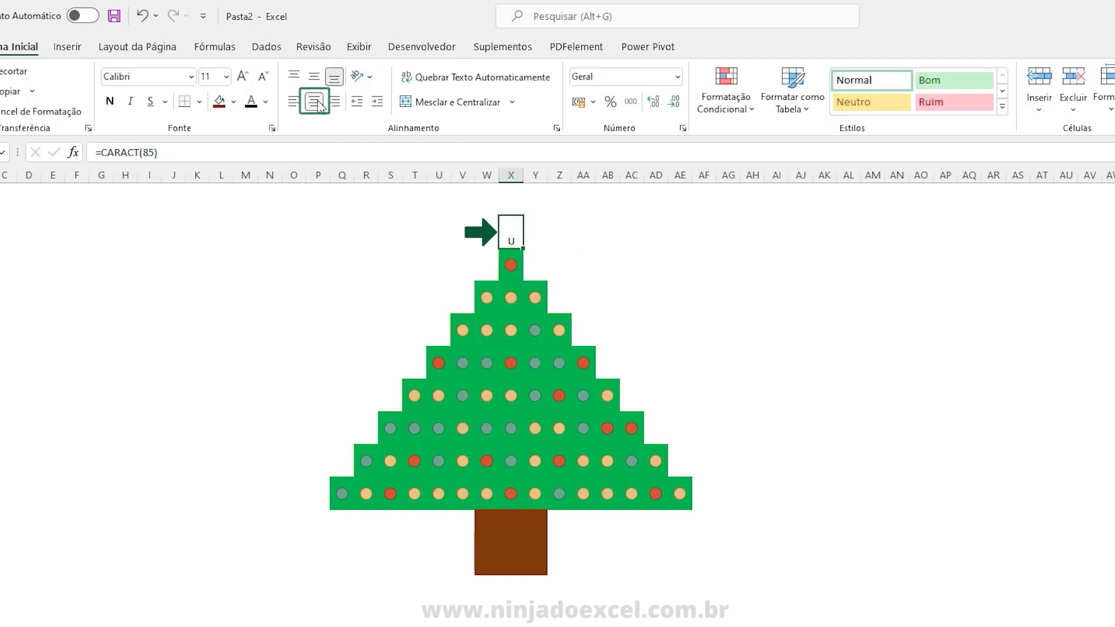
left_click(314, 76)
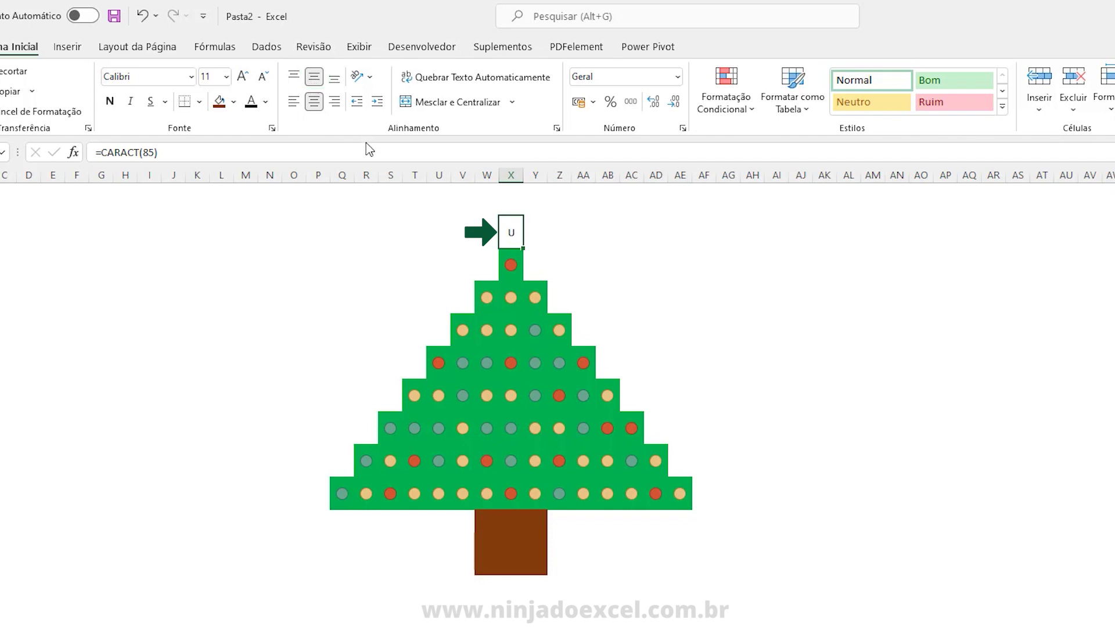
double_click(507, 236)
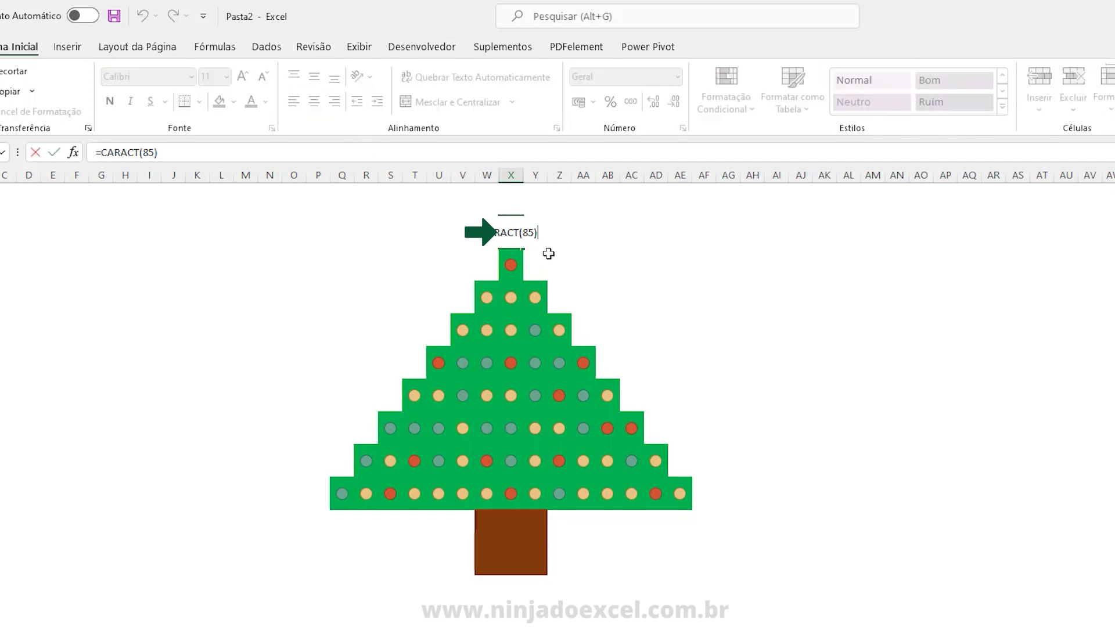
key("BackSpace")
key("BackSpace")
key("BackSpace")
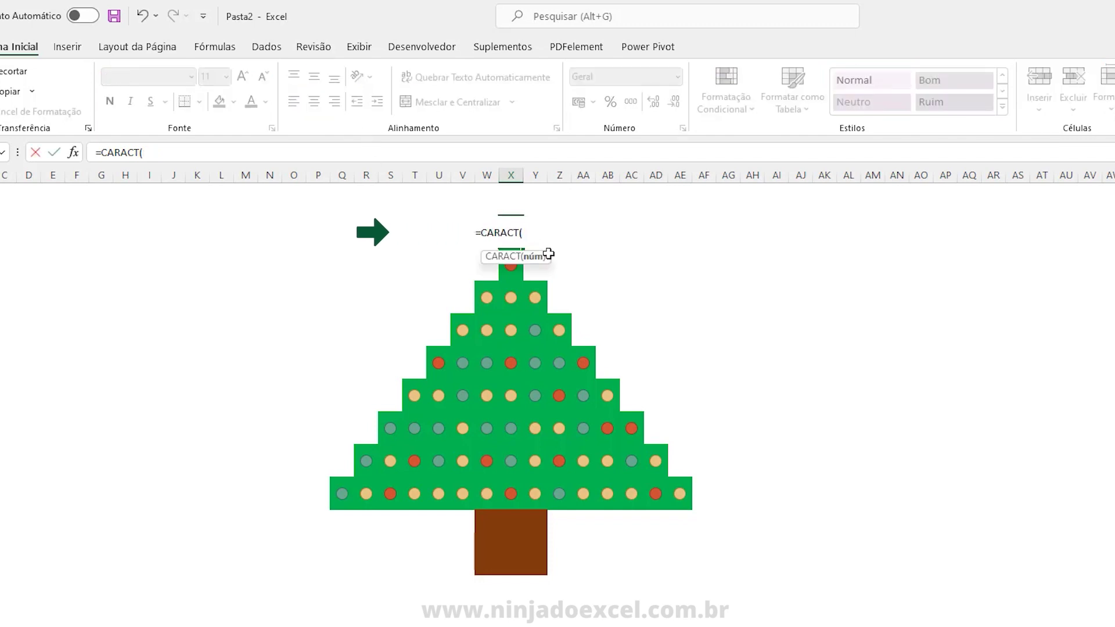
type("al")
key("Down")
key("Tab")
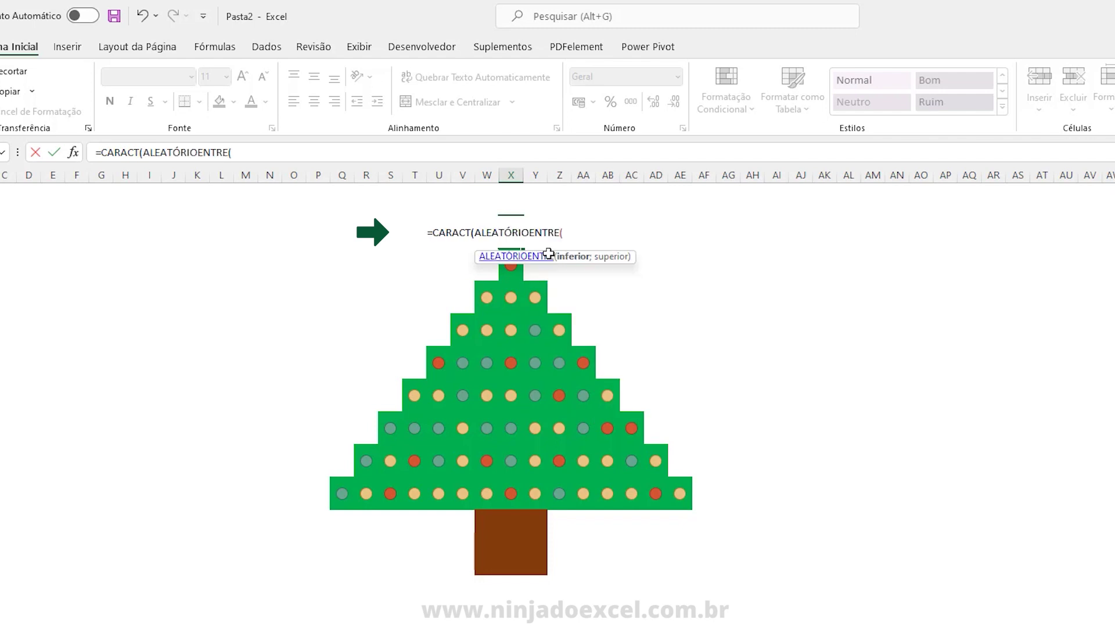
type("169;")
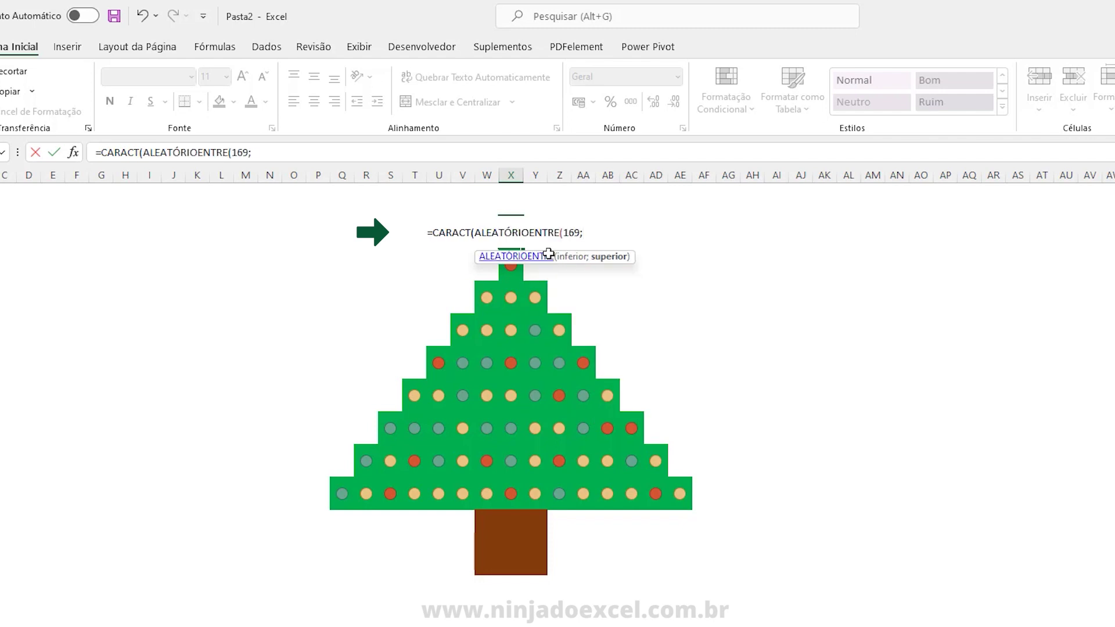
type("182)")
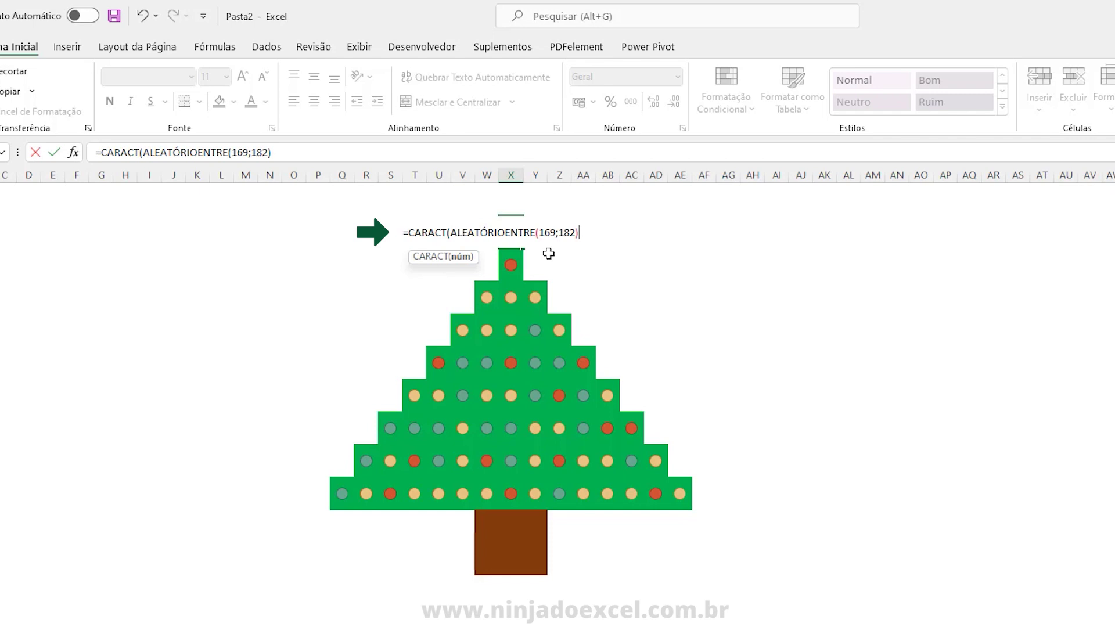
type(")")
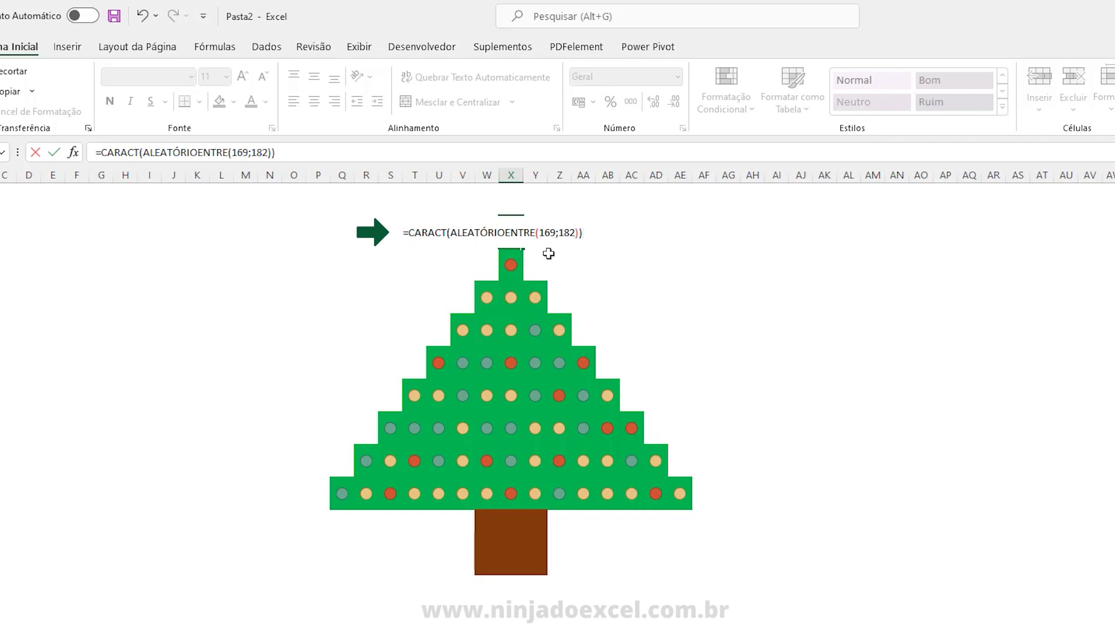
key("Return")
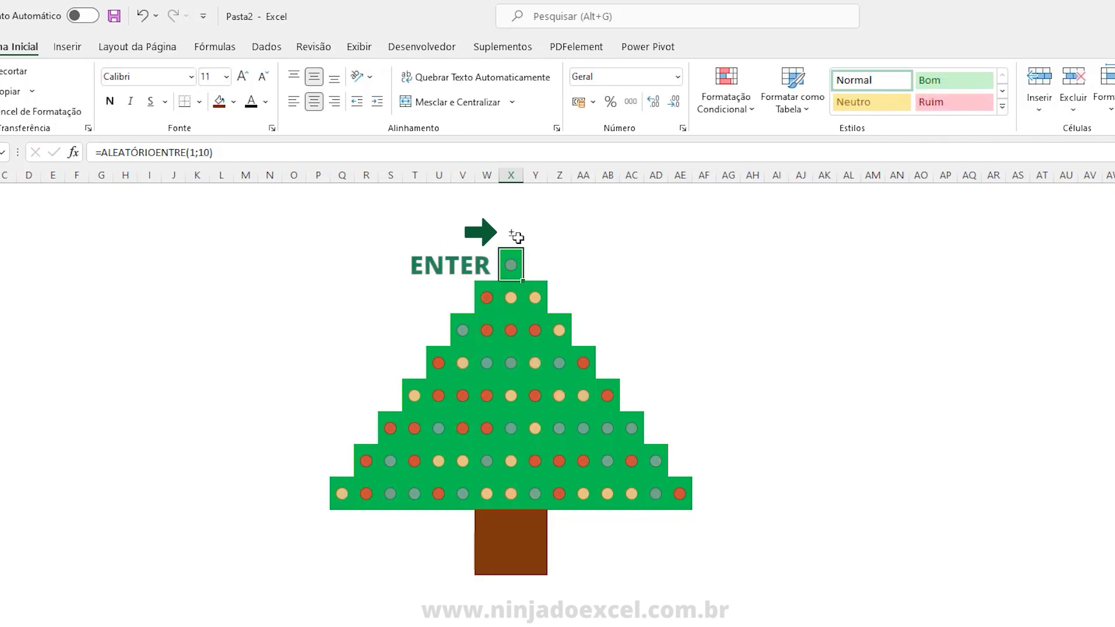
Recalculate with F9 to test the random character, then recheck the cell's formula.
left_click(511, 234)
key("F9")
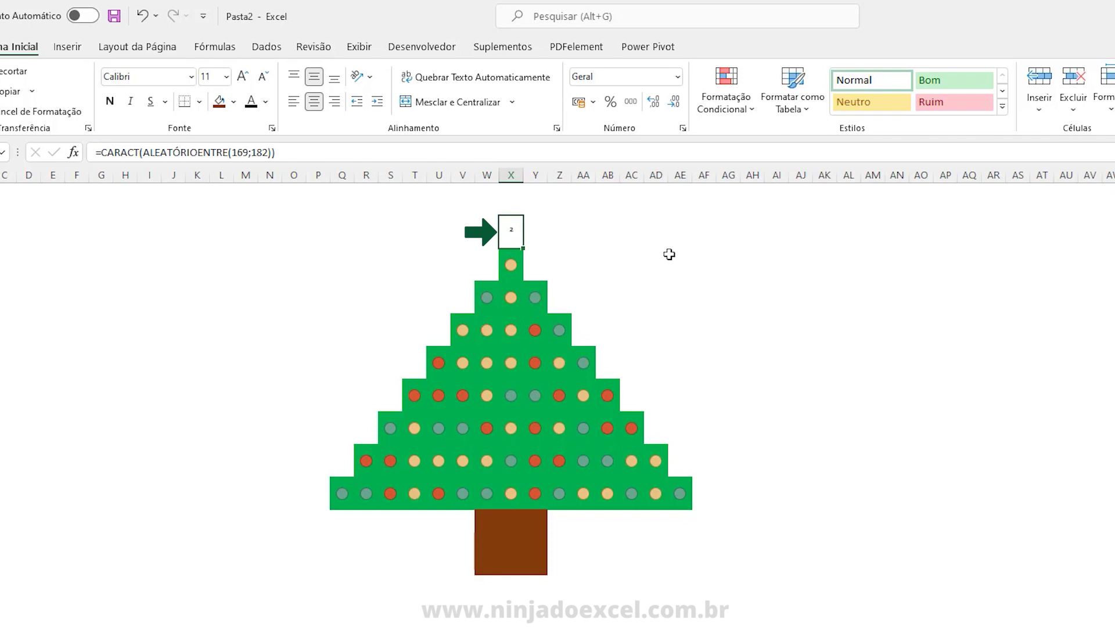
key("F9")
key("F9")
key("F9")
key("F9")
left_click(525, 238)
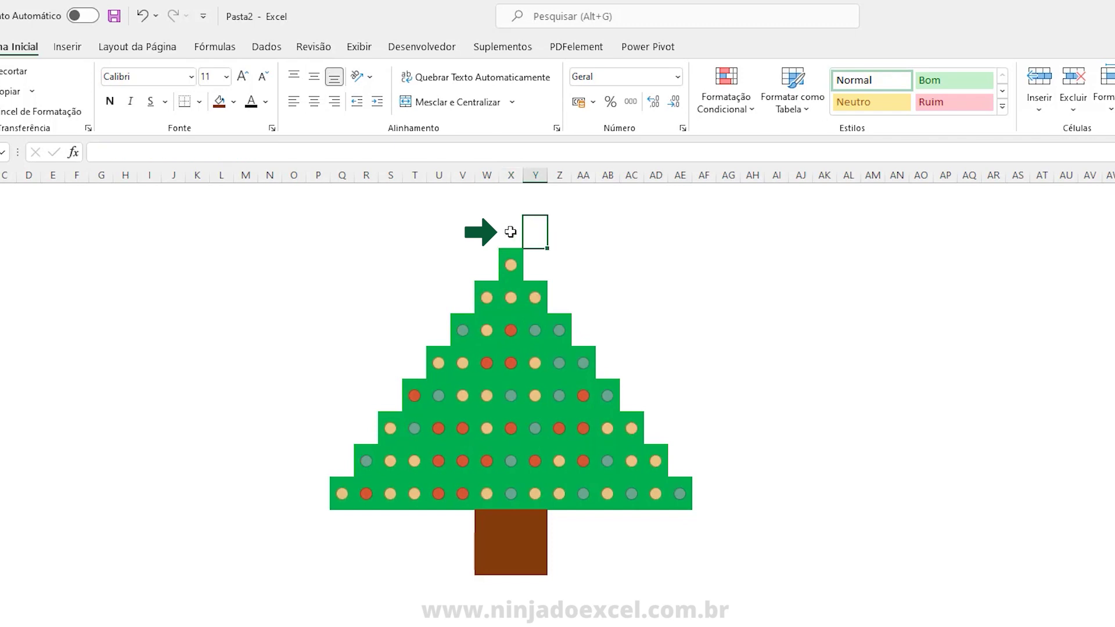
left_click(510, 232)
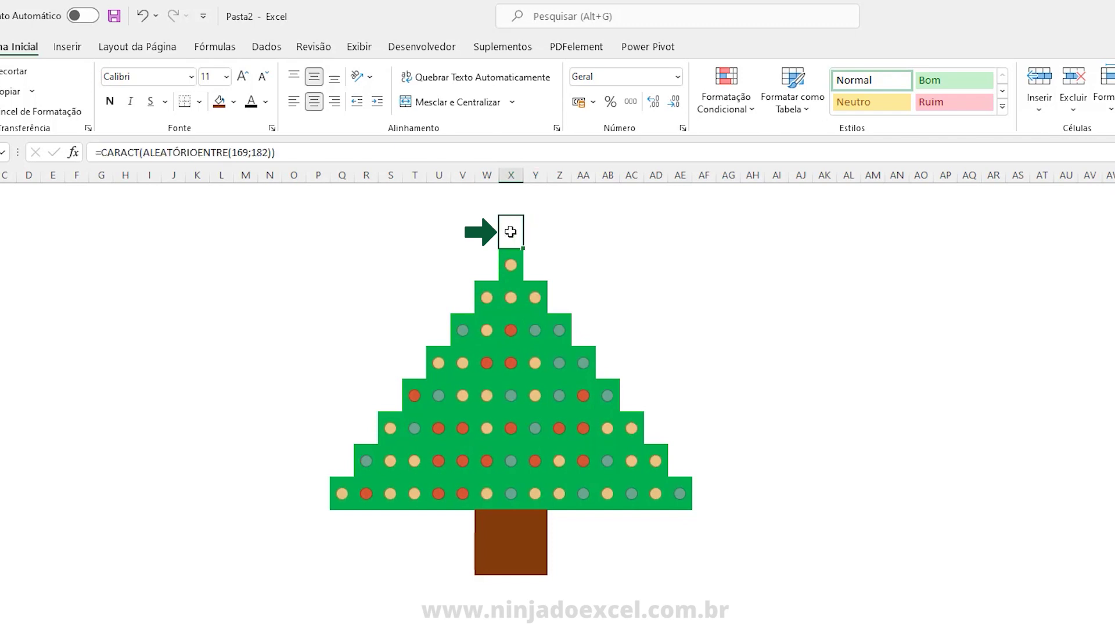
Format the star cell in red, bold Wingdings at size 24.
left_click(191, 78)
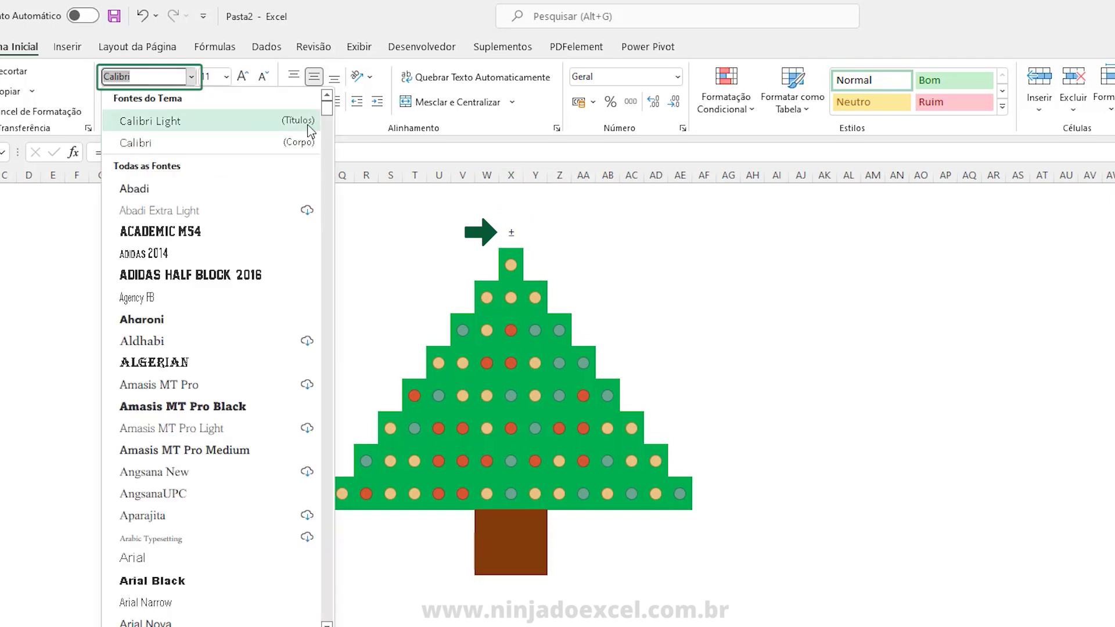
scroll(319, 263, "down", 5)
scroll(318, 262, "down", 15)
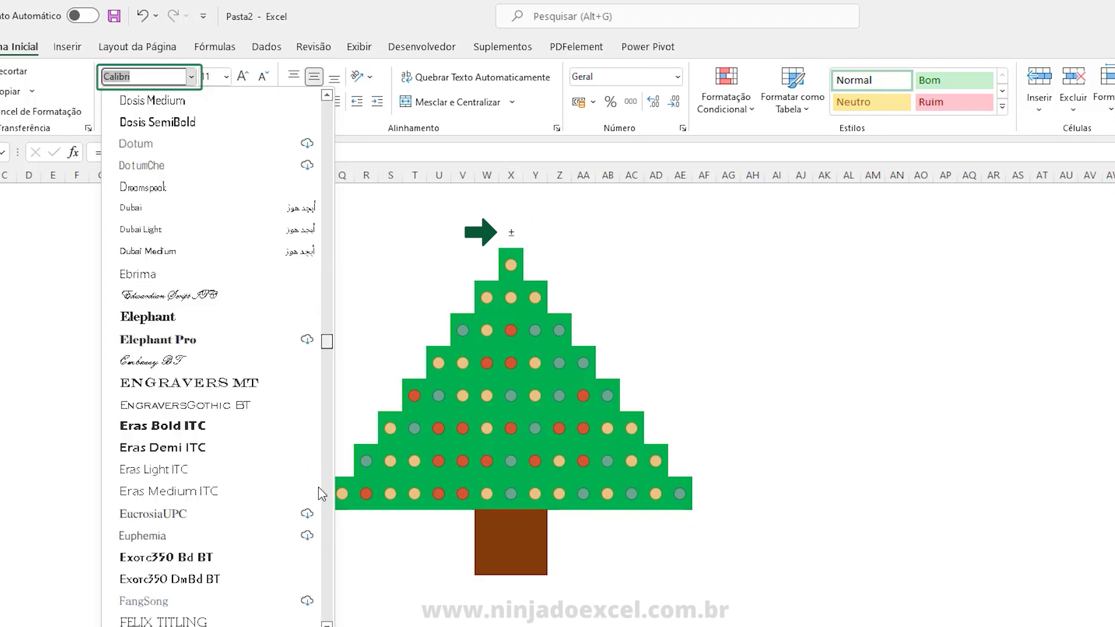
scroll(319, 490, "down", 20)
scroll(319, 579, "down", 10)
left_click_drag(323, 585, 326, 617)
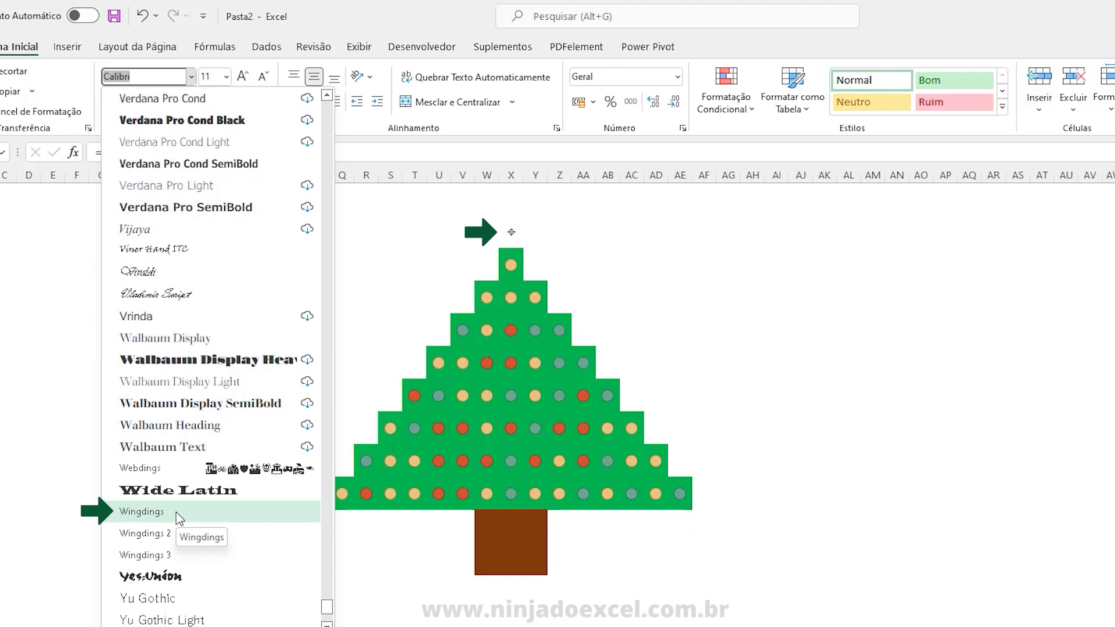
left_click(176, 512)
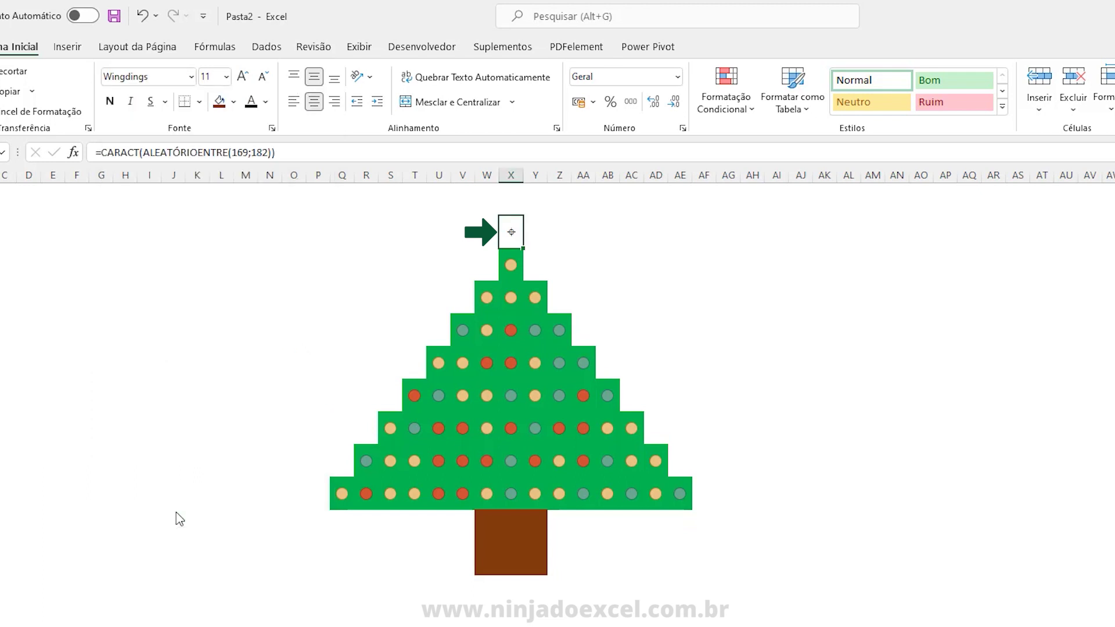
left_click(267, 104)
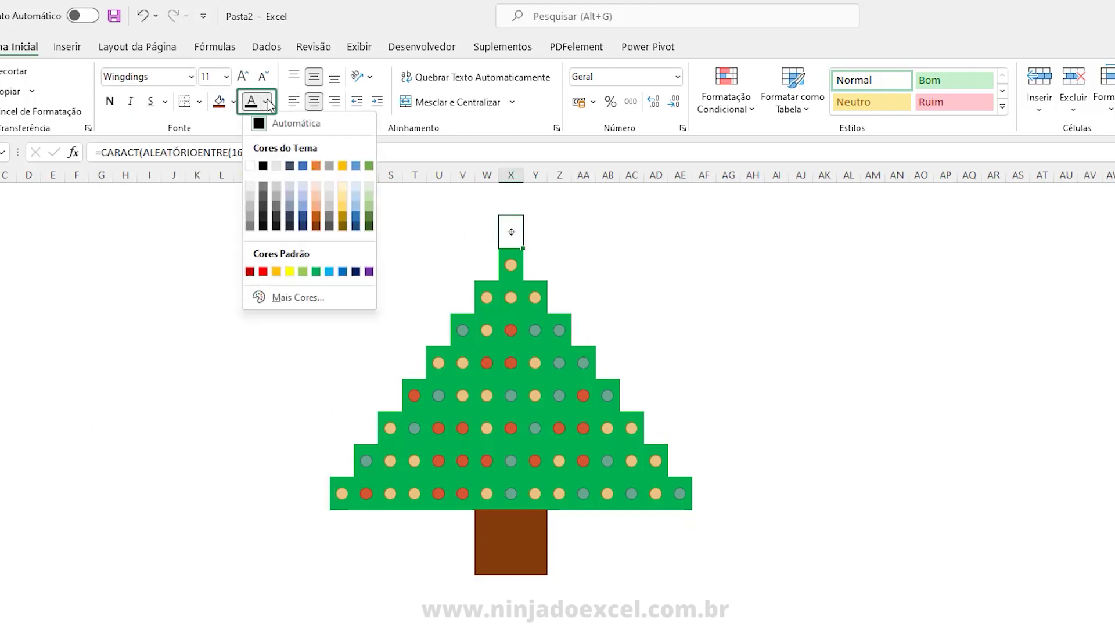
left_click(251, 276)
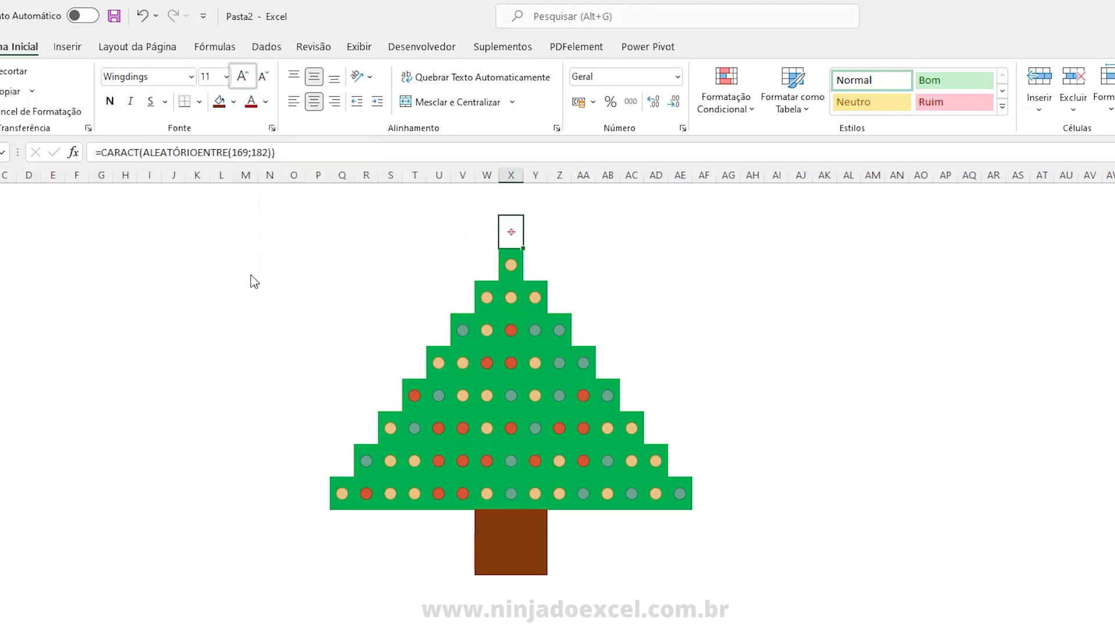
left_click(243, 76)
left_click(243, 77)
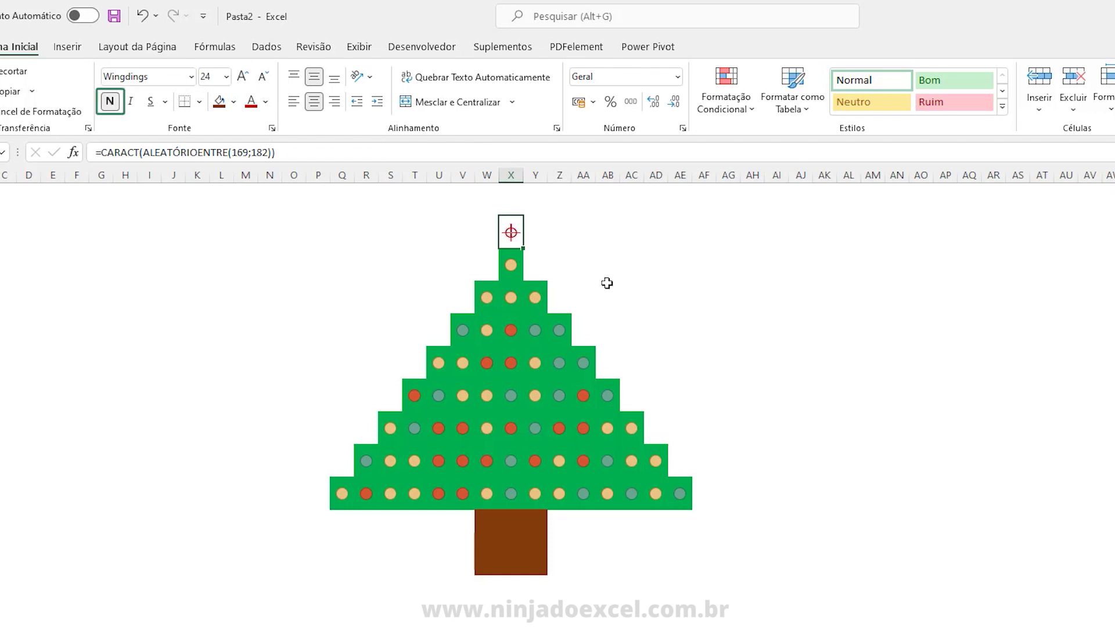
left_click(110, 101)
Recalculate repeatedly with F9 to re-randomise the star and ornaments.
key("F9")
key("F9")
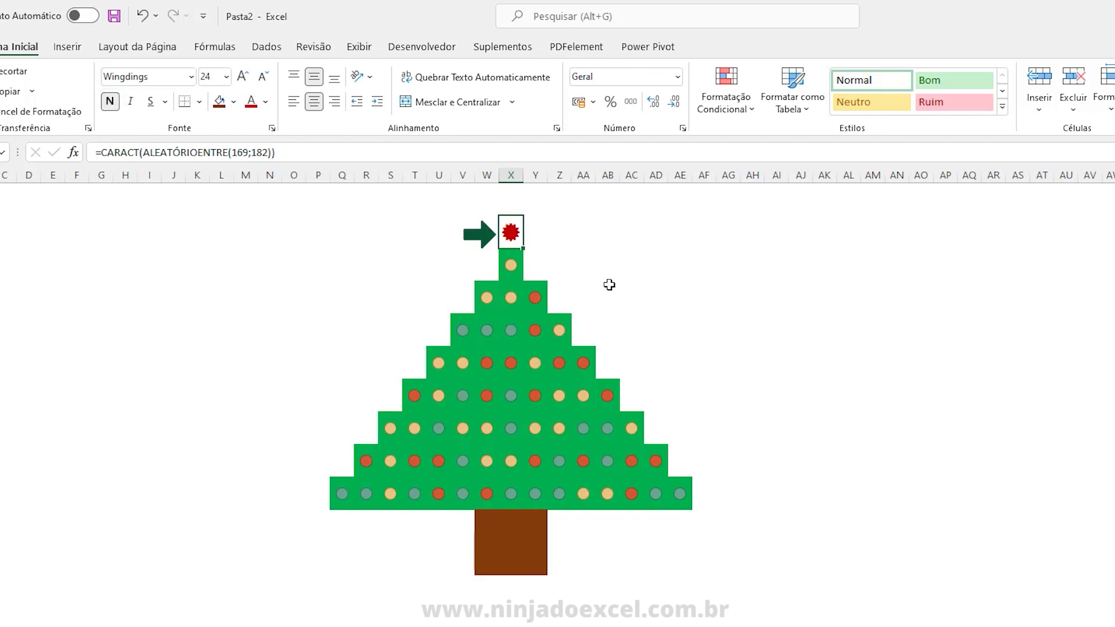
key("F9")
key("F9")
key("F9")
key("F9")
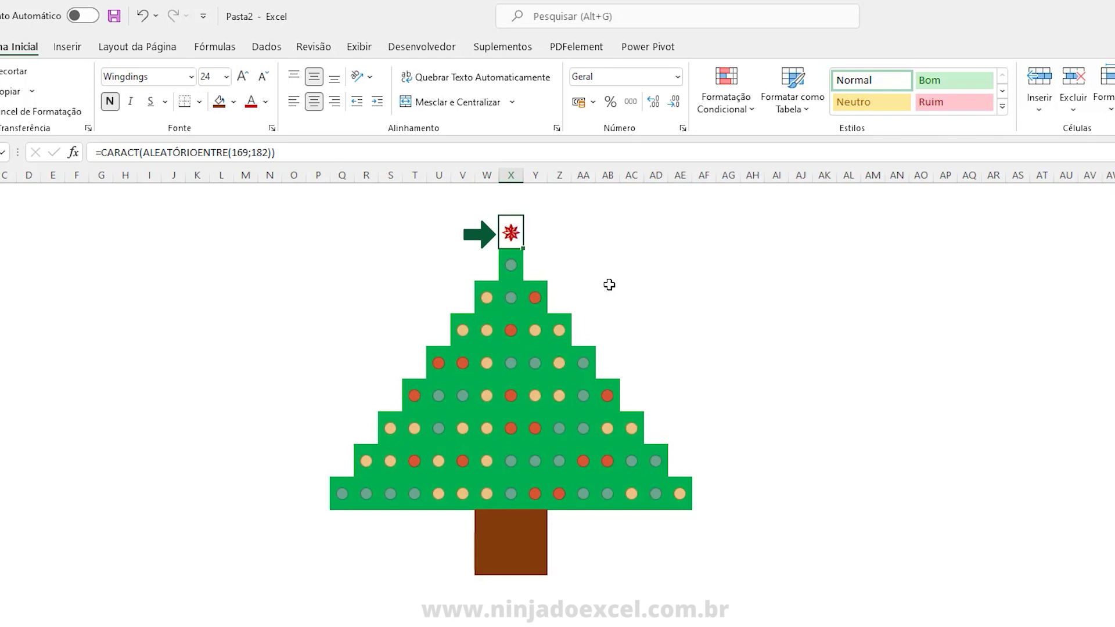
left_click(1048, 418)
key("F9")
key("F9")
key("F9")
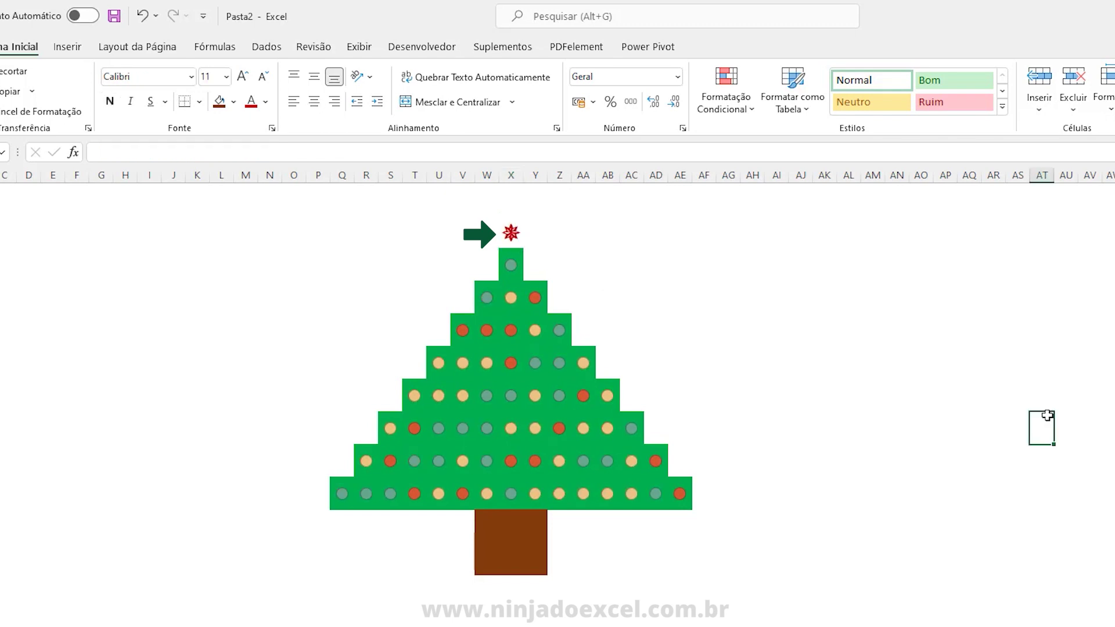
key("F9")
key("F9")
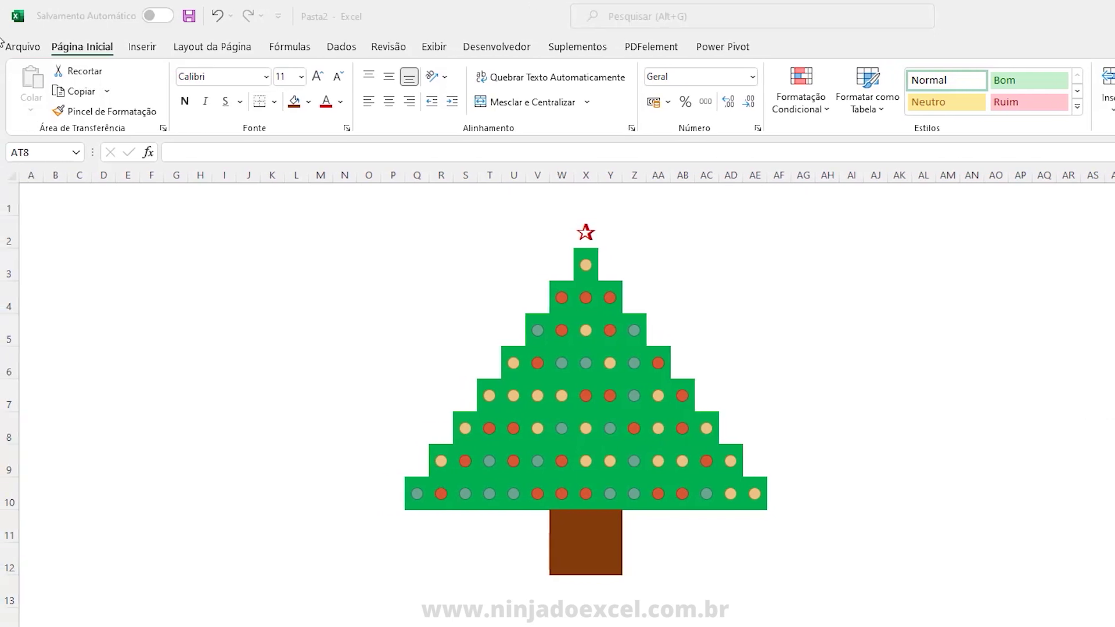
Draw a text box to the left of the tree for the 'Feliz Natal' / 'Grupo Ninja' greeting.
left_click(142, 46)
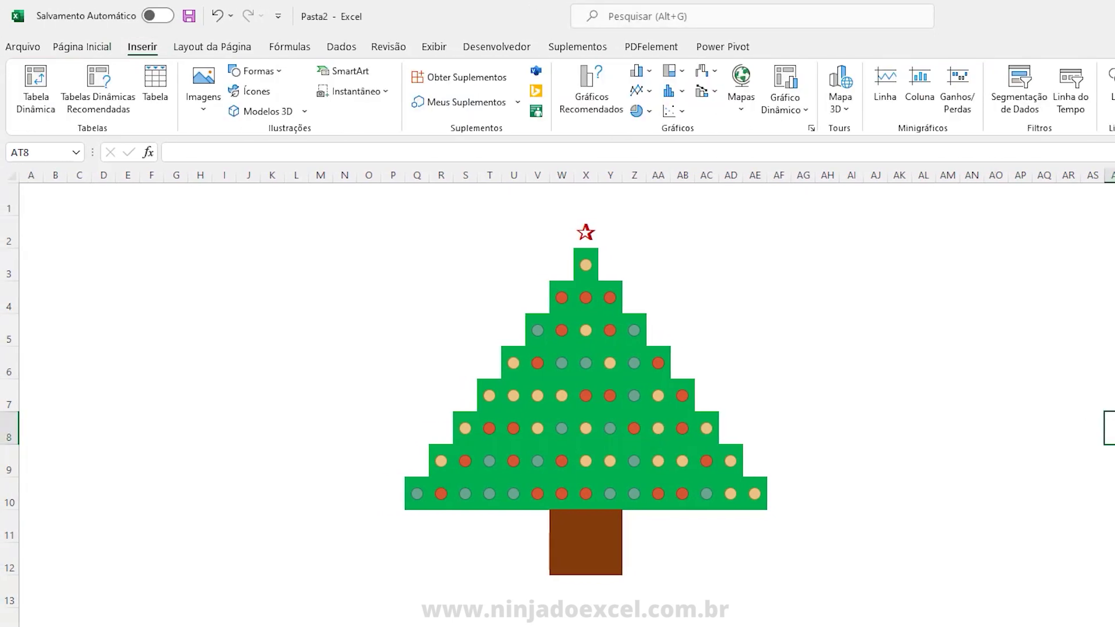
left_click(983, 90)
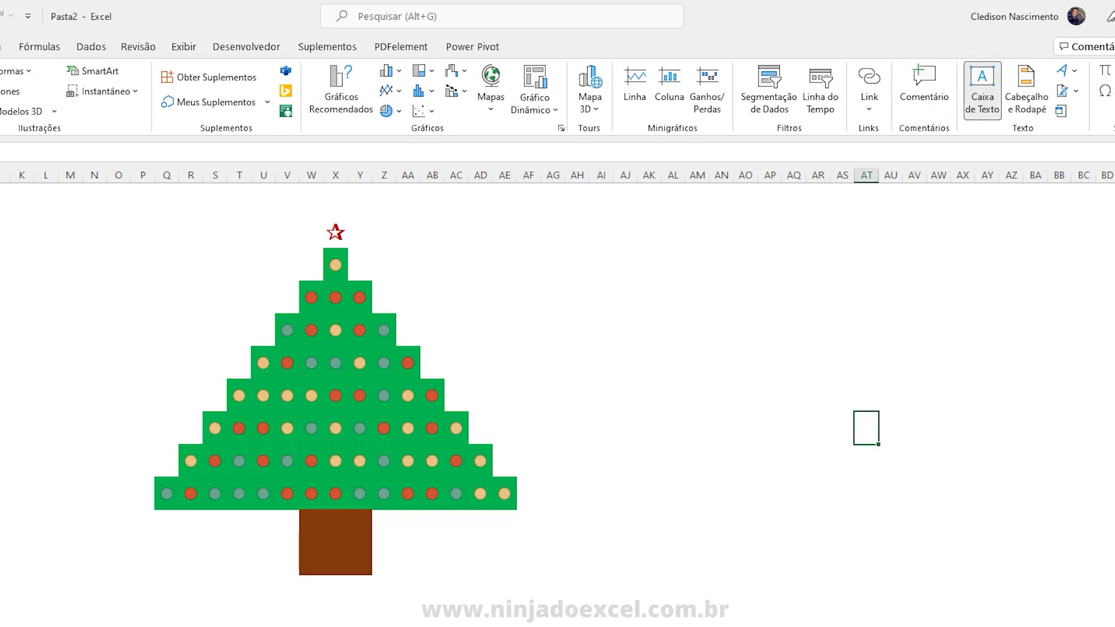
left_click_drag(129, 280, 400, 478)
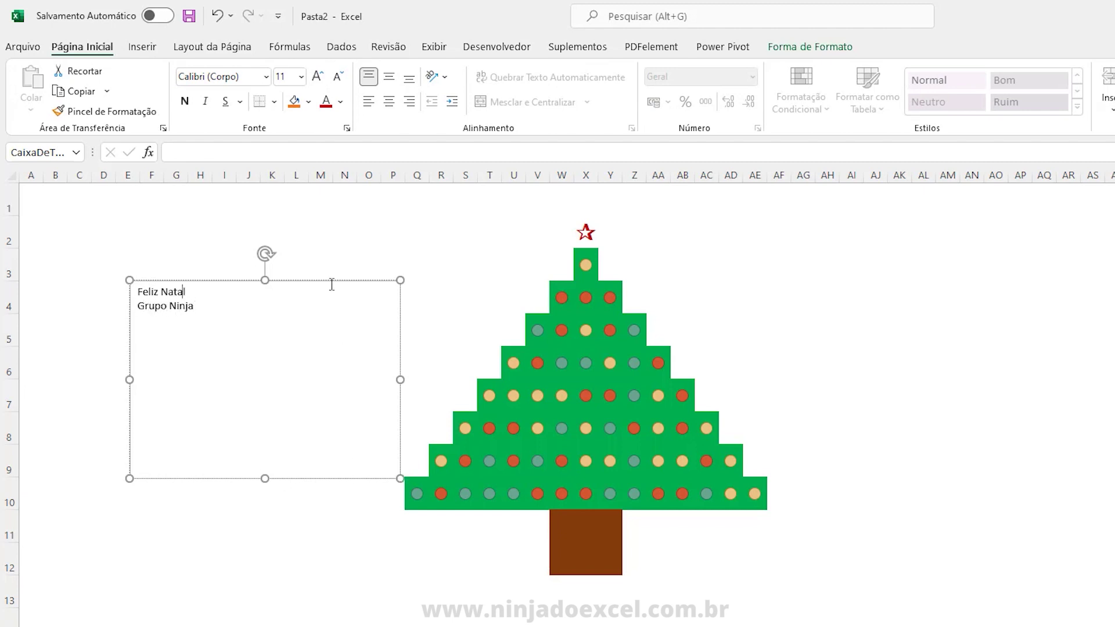
Make the greeting bold Raleway size 50, widen the box, and centre it horizontally and vertically.
left_click(285, 77)
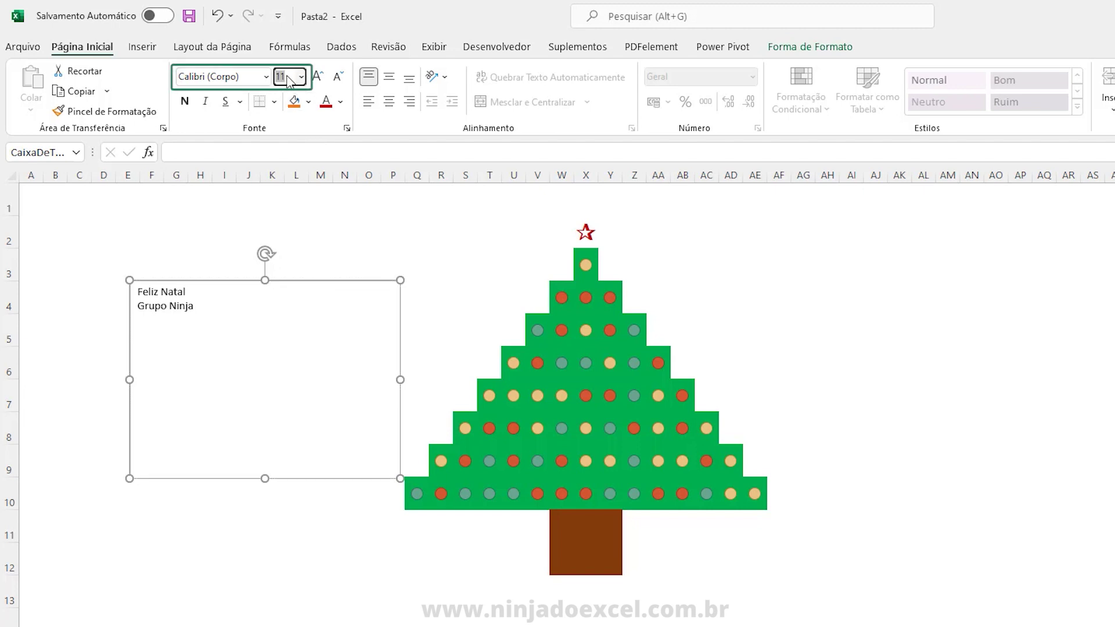
type("50")
key("Return")
left_click(219, 77)
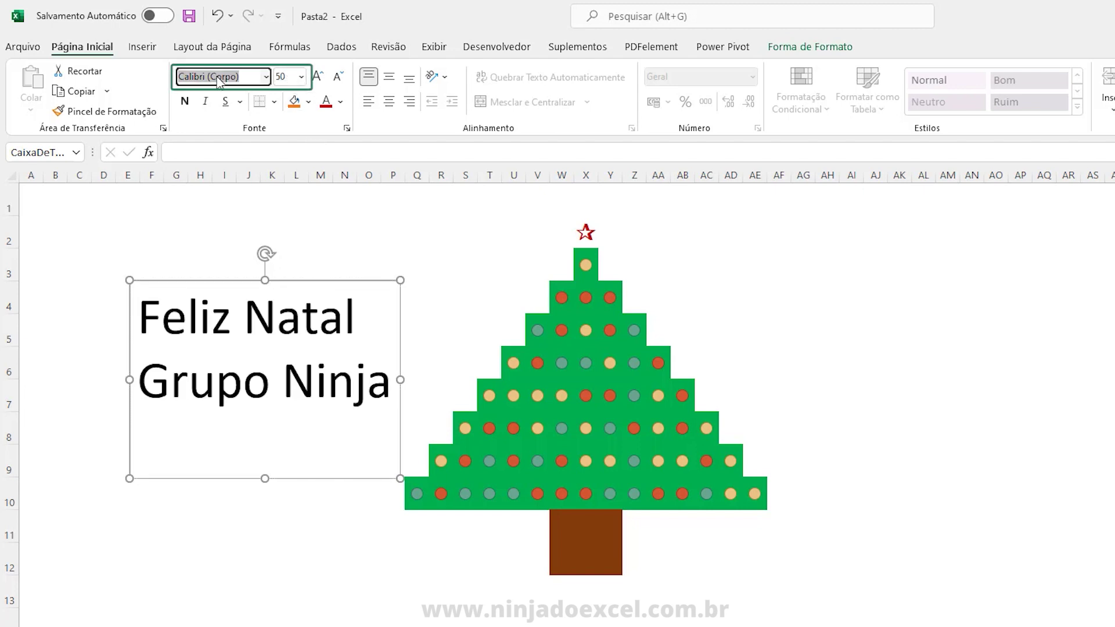
type("Raleway")
key("Return")
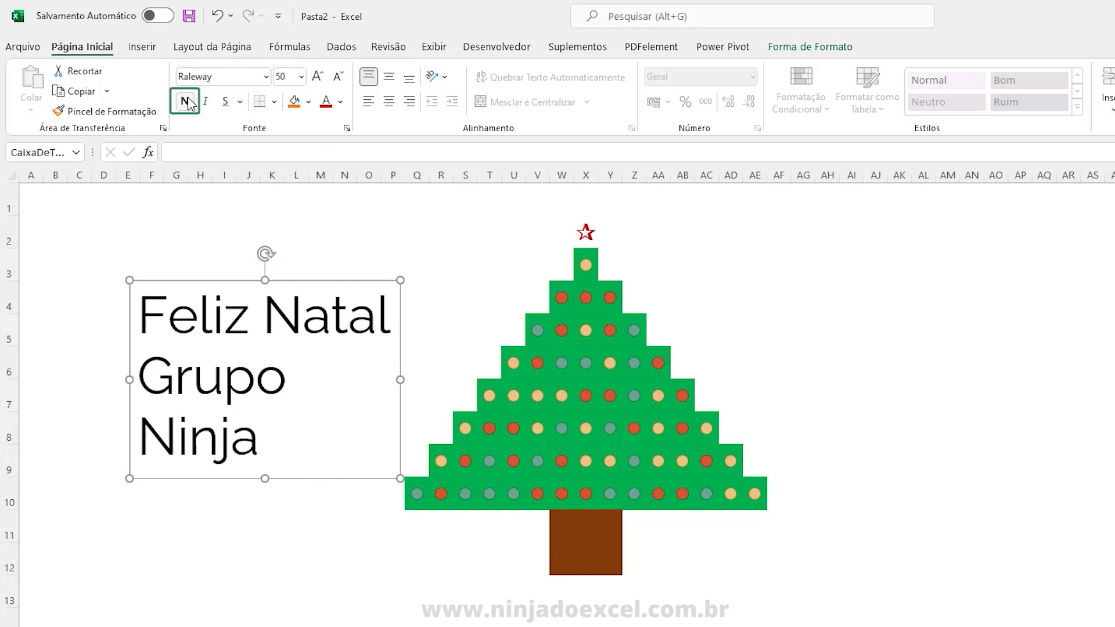
left_click(185, 101)
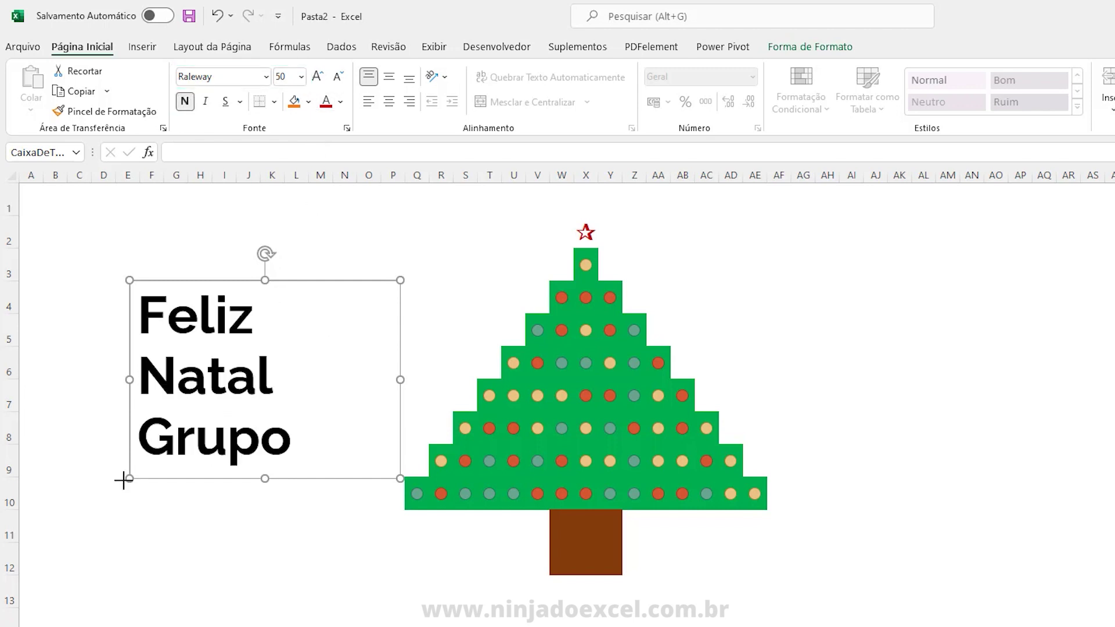
left_click_drag(123, 481, 52, 511)
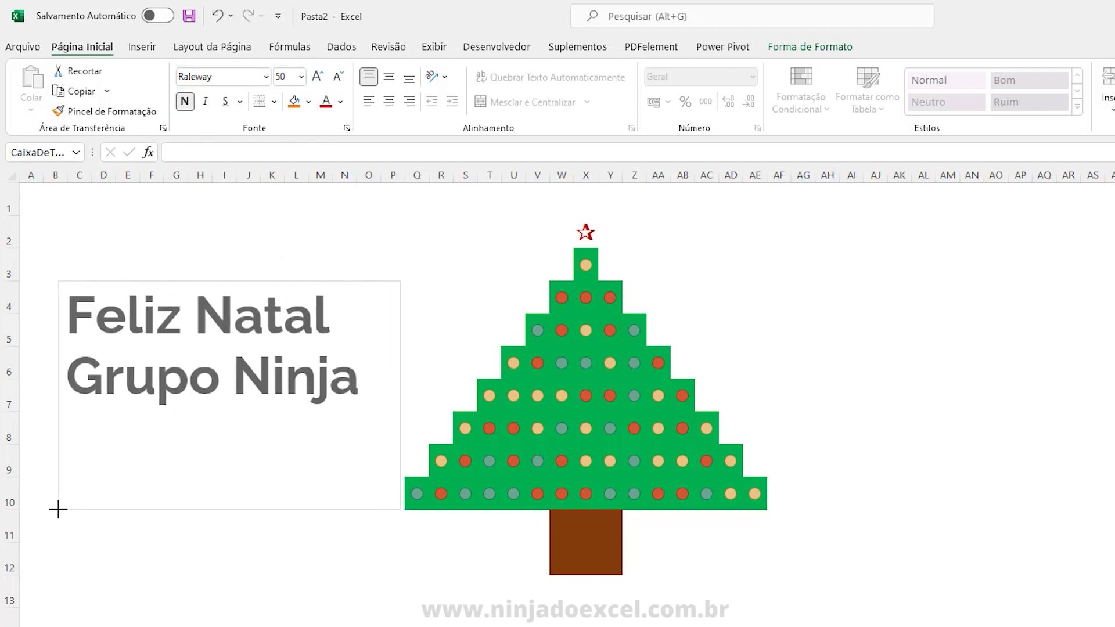
left_click(388, 103)
left_click(389, 76)
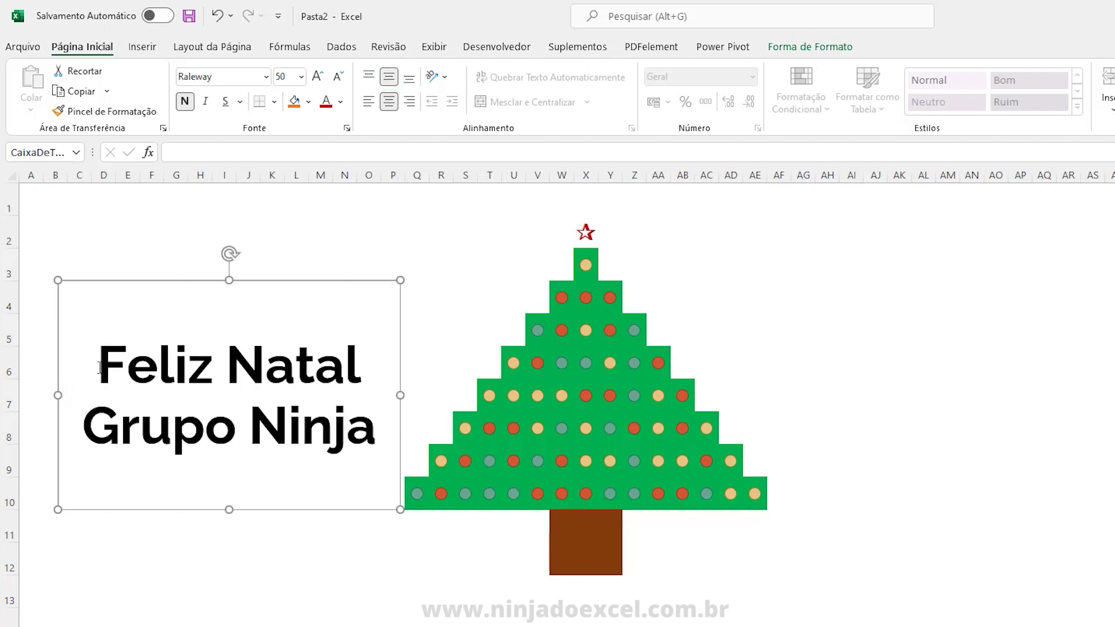
Colour 'Feliz Natal' red and 'Grupo Ninja' green.
left_click_drag(99, 368, 357, 369)
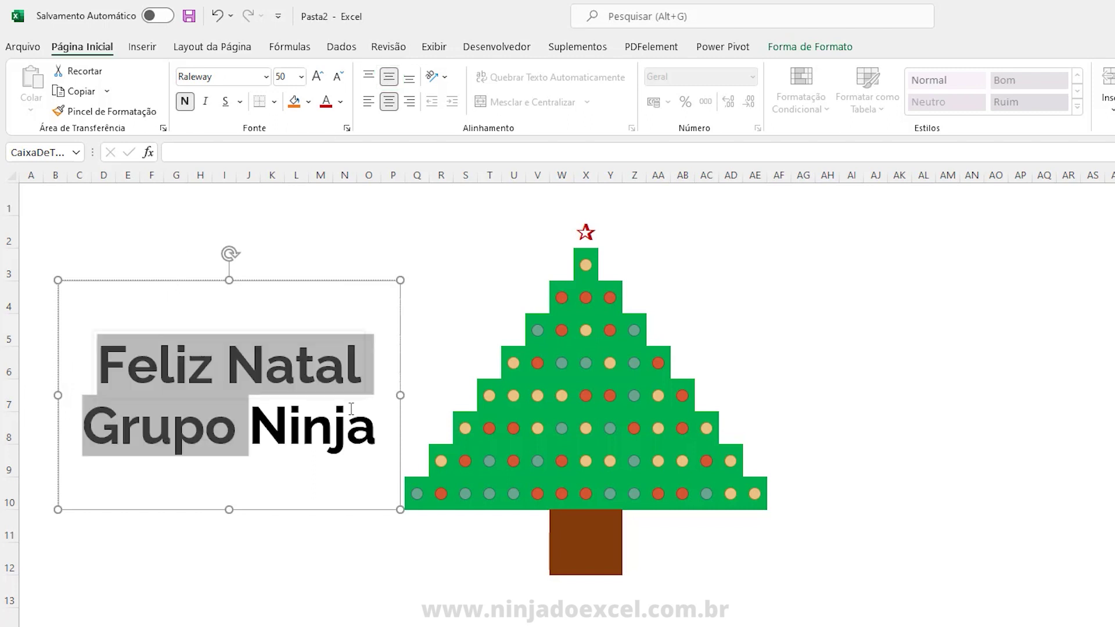
left_click(327, 111)
left_click_drag(82, 428, 384, 429)
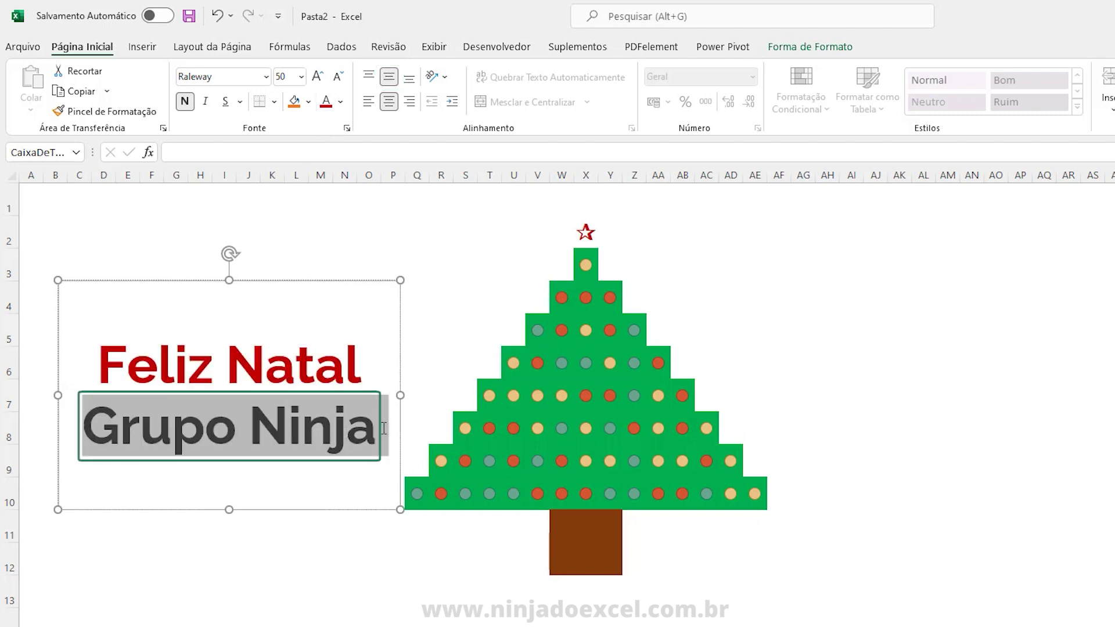
left_click(341, 103)
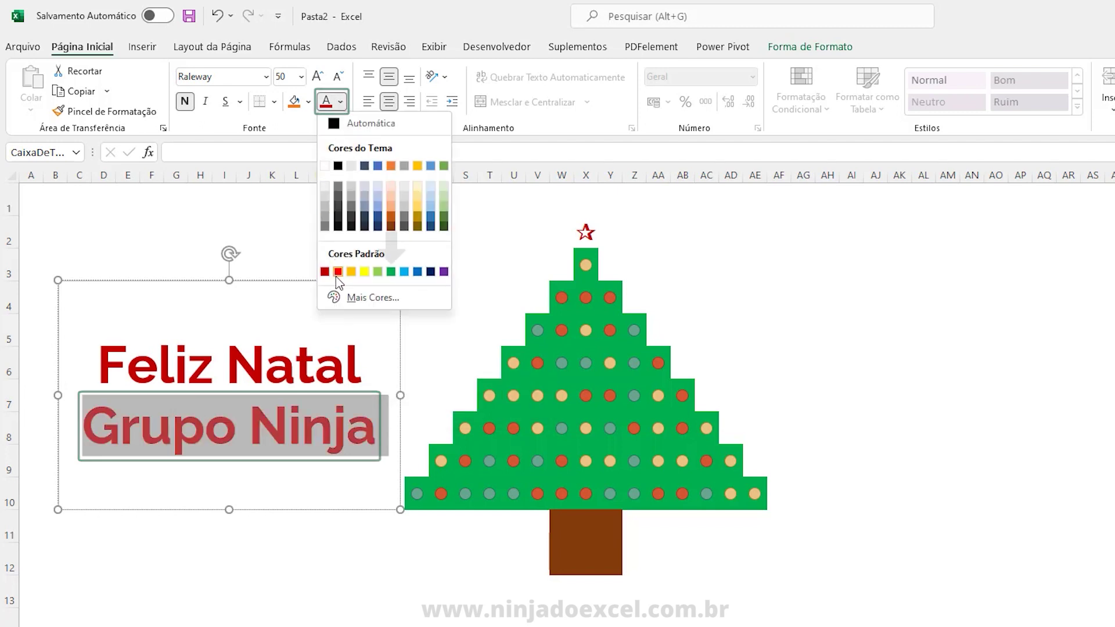
left_click(393, 273)
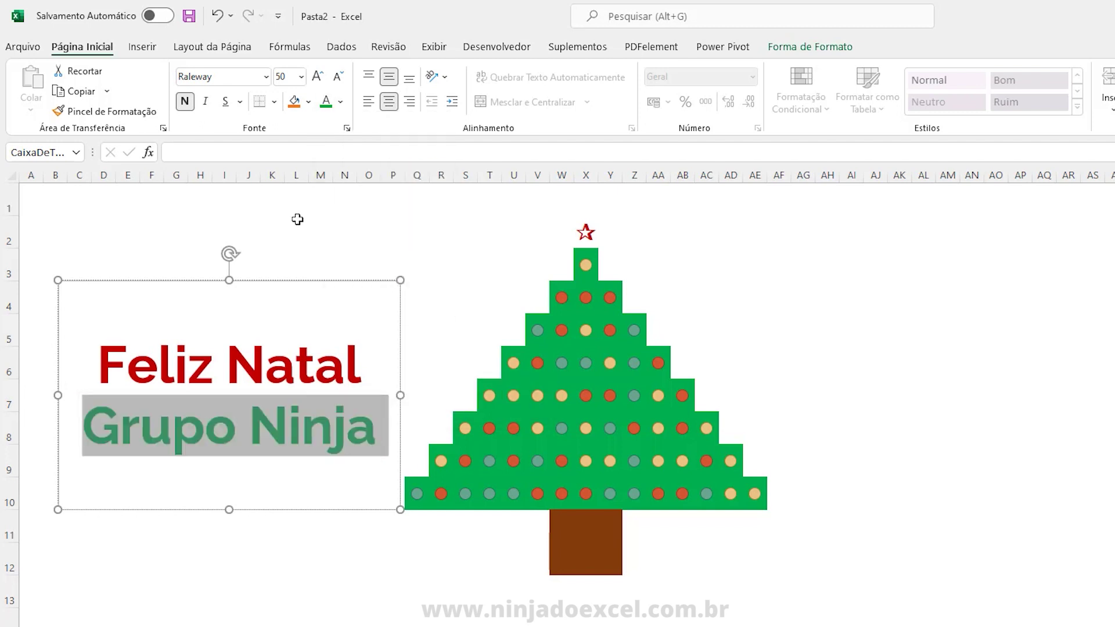
left_click(296, 221)
left_click(300, 281)
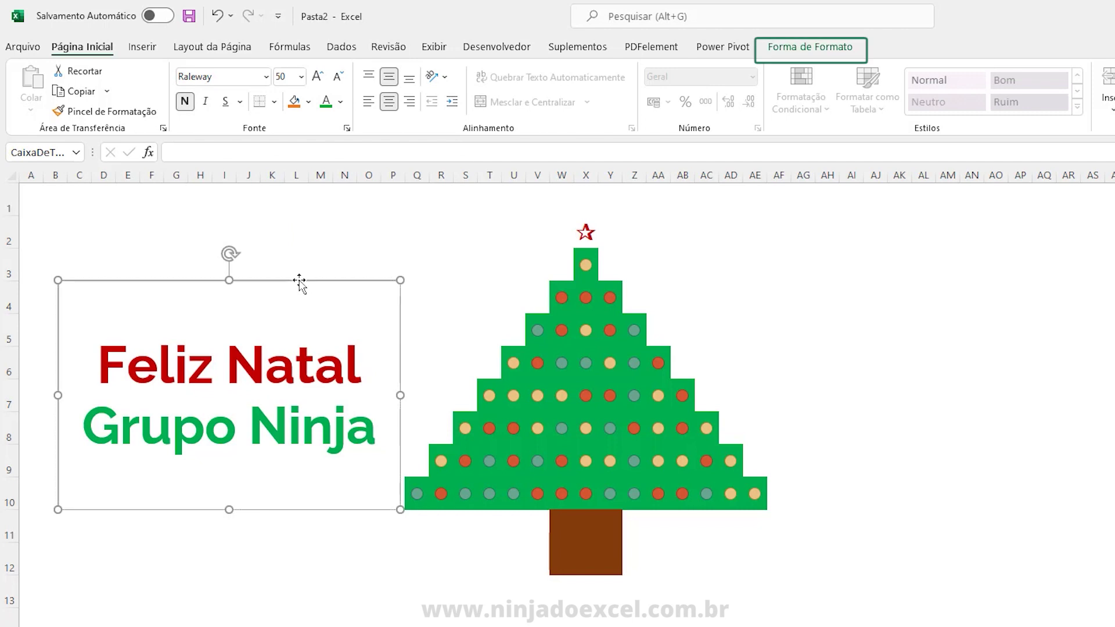
Set the greeting text box's outline to Sem Contorno and deselect it.
left_click(794, 54)
left_click(608, 92)
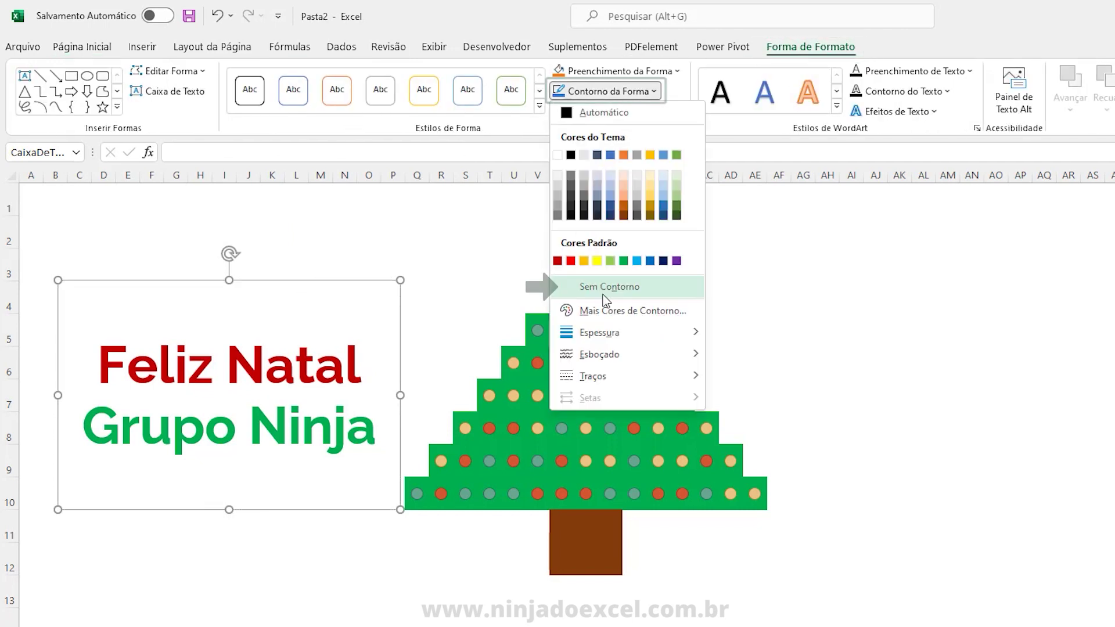
left_click(602, 353)
left_click(96, 49)
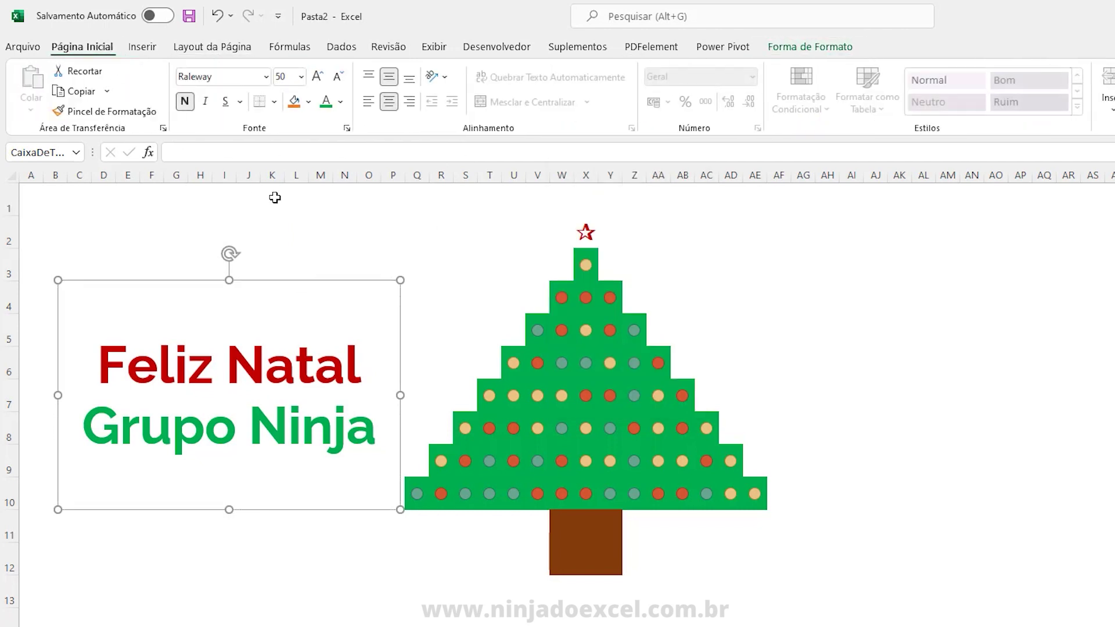
left_click(314, 212)
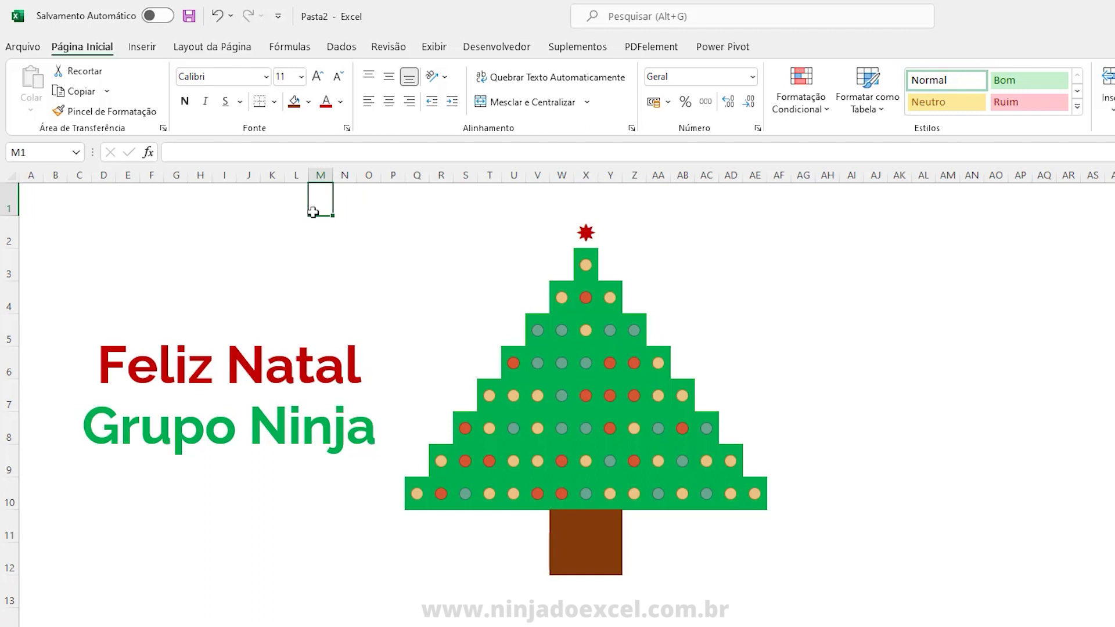